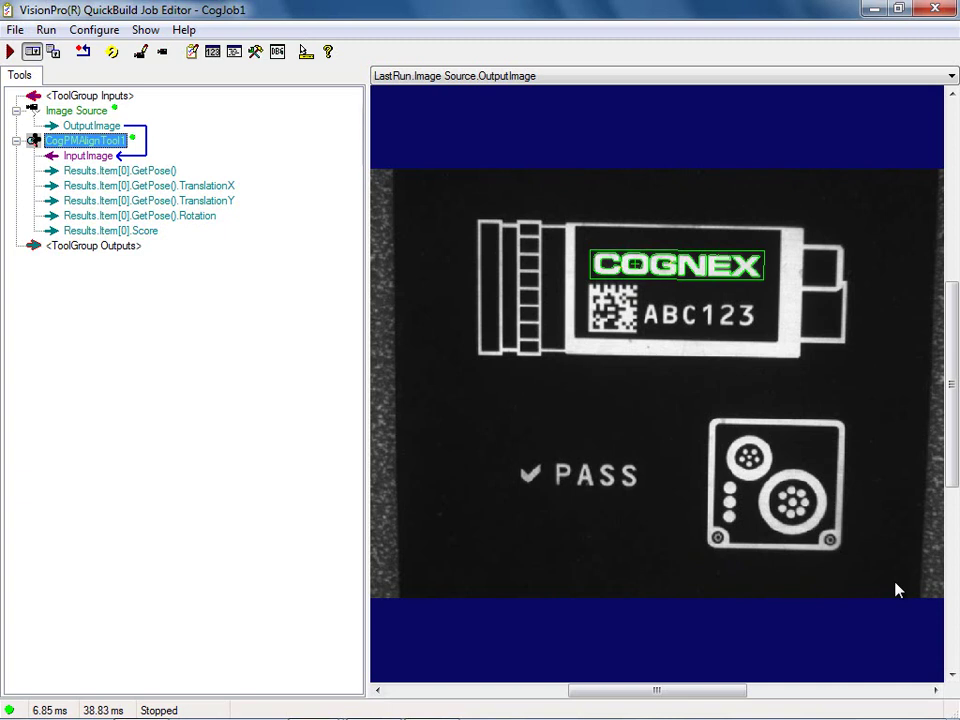
Add a CogSearchMaxTool from the VisionPro Tools palette to CogJob1 beneath CogPMAlignTool1.
left_click(259, 54)
left_click_drag(83, 33, 374, 33)
left_click_drag(385, 181, 163, 253)
left_click(485, 19)
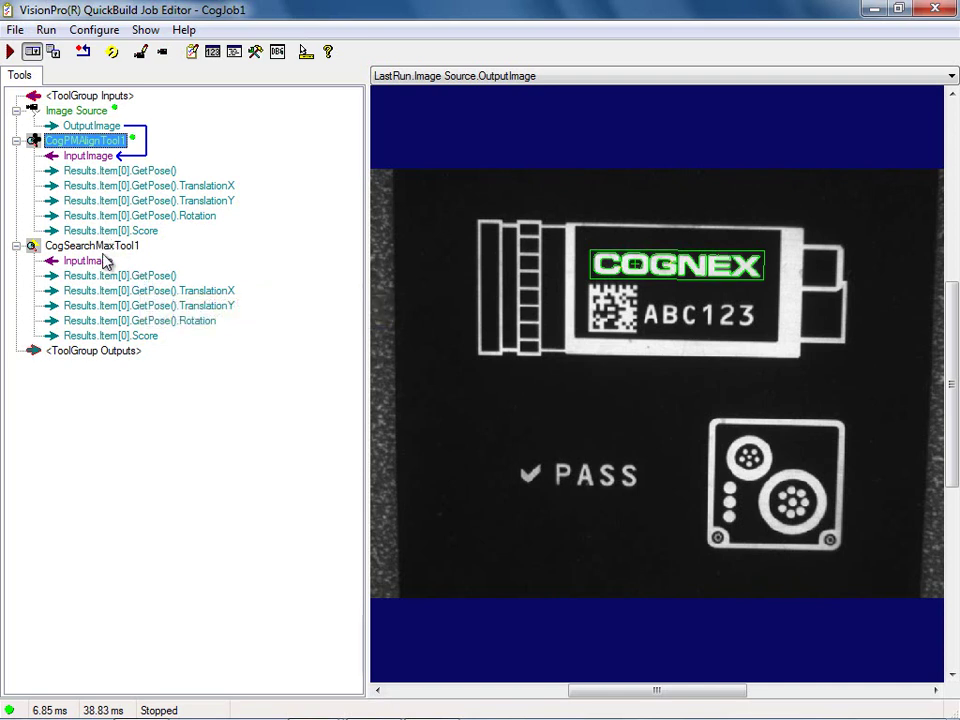
Link CogSearchMaxTool1's InputImage to Image Source.OutputImage.
left_click(103, 263)
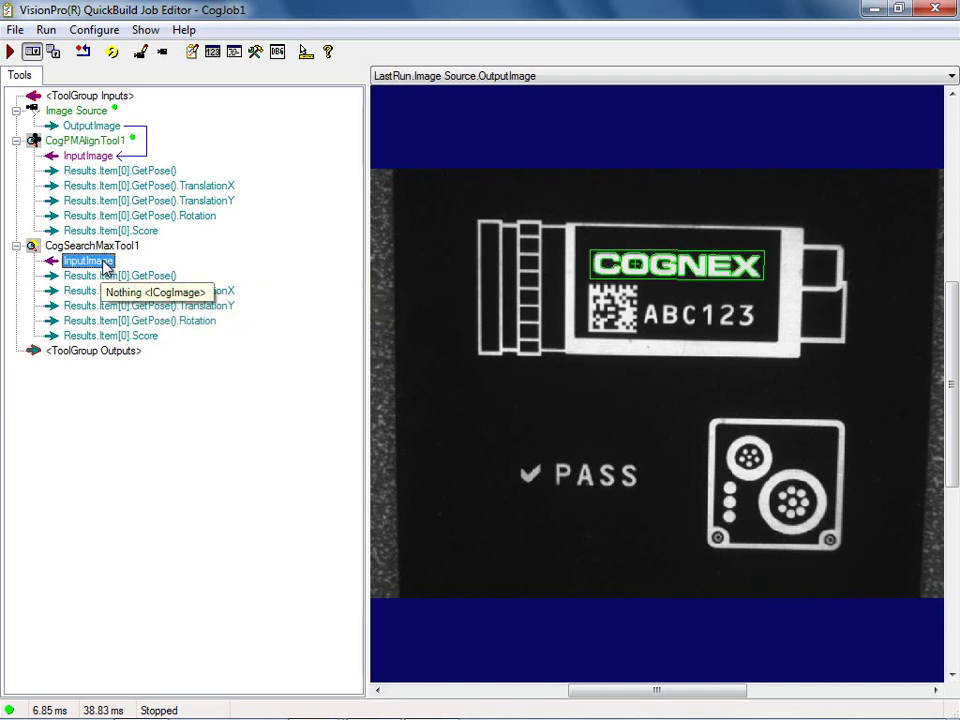
right_click(104, 265)
mouse_move(148, 272)
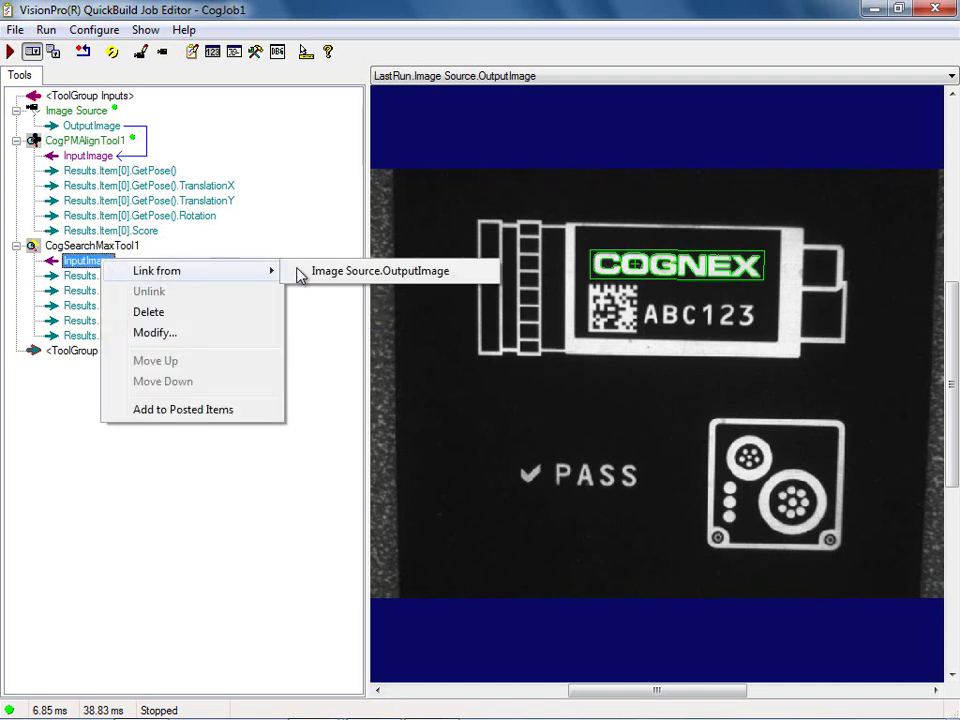
left_click(350, 271)
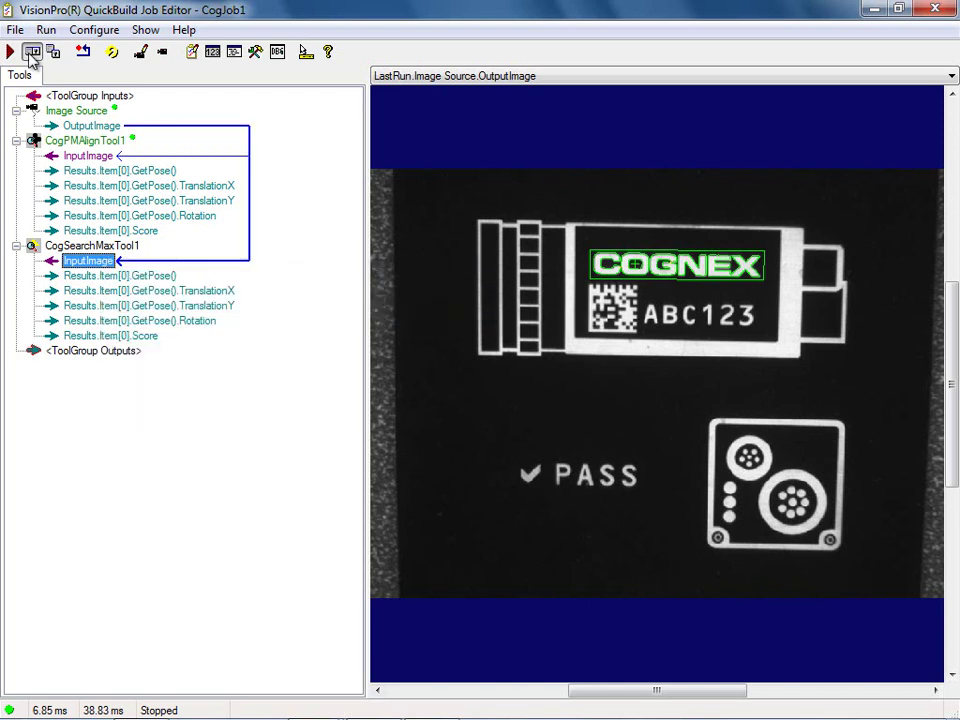
Test the job with a single and a continuous run, then open CogSearchMaxTool1's editor.
left_click(10, 51)
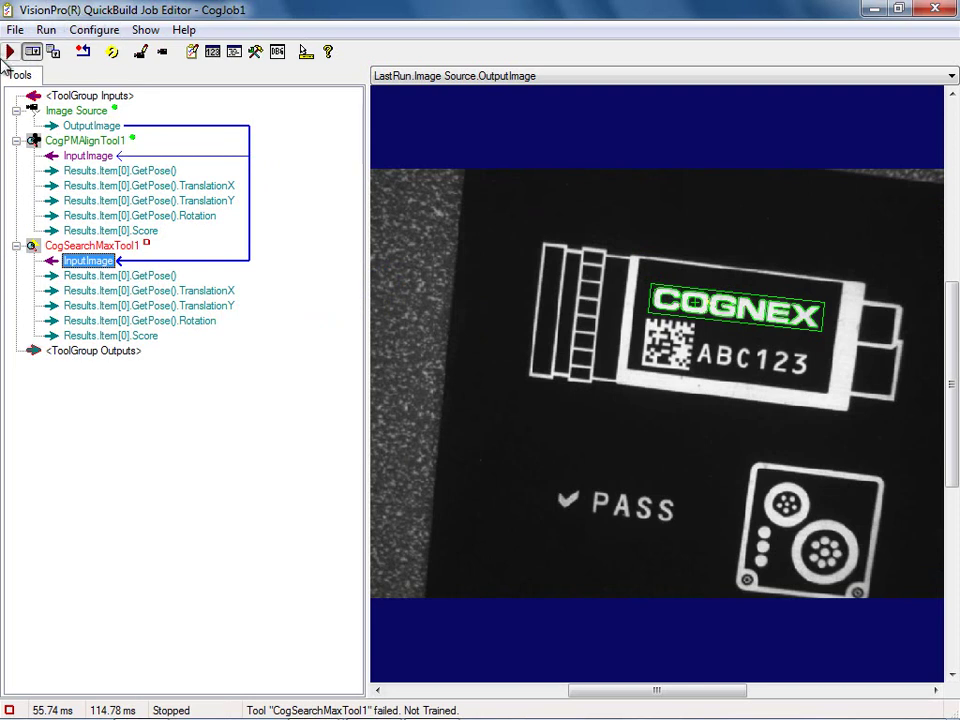
left_click(116, 58)
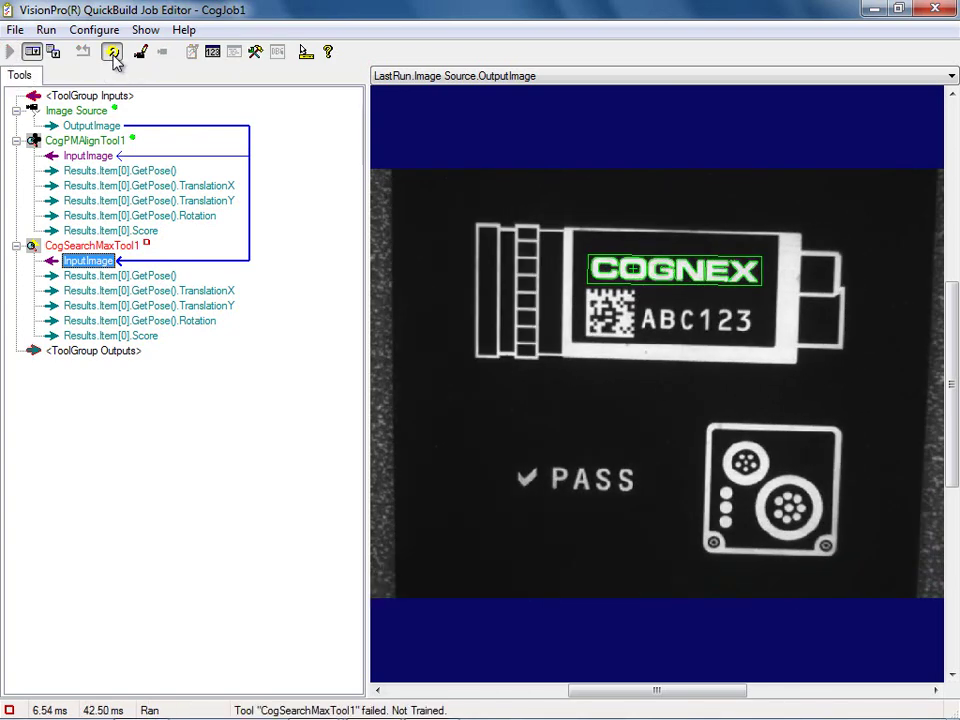
left_click(113, 54)
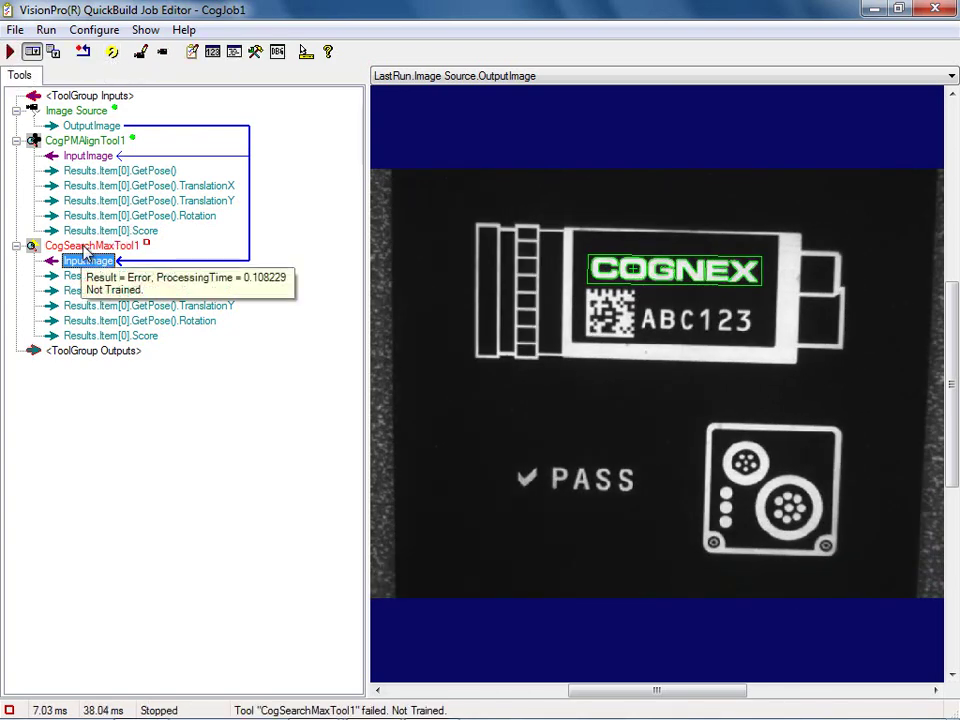
double_click(83, 246)
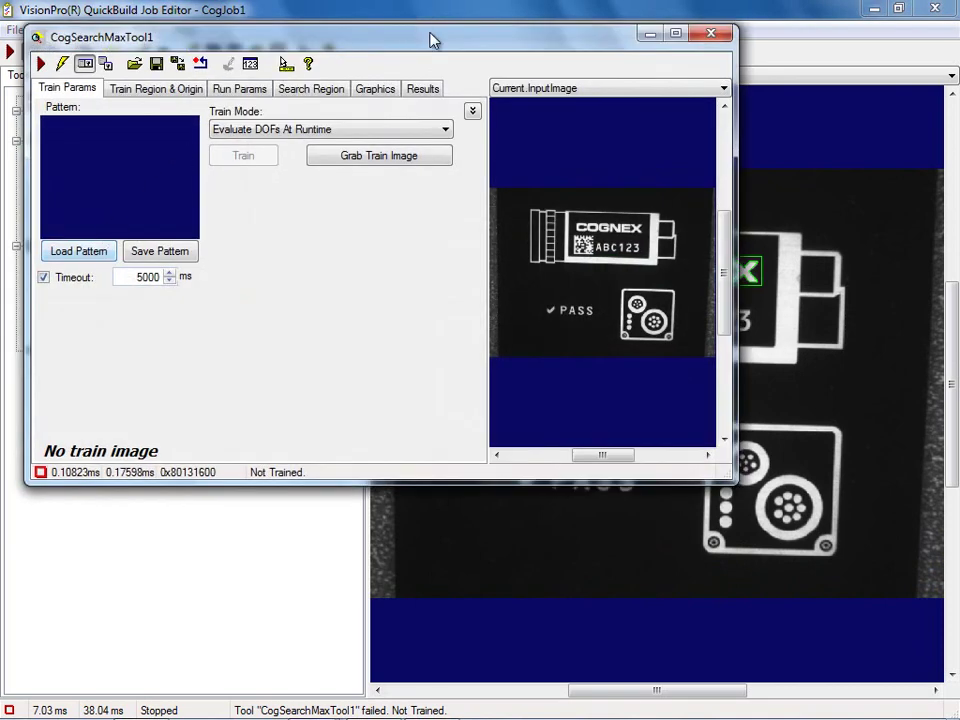
Show Current.TrainImage in the maximized editor and grab a train image.
left_click(541, 92)
left_click(534, 117)
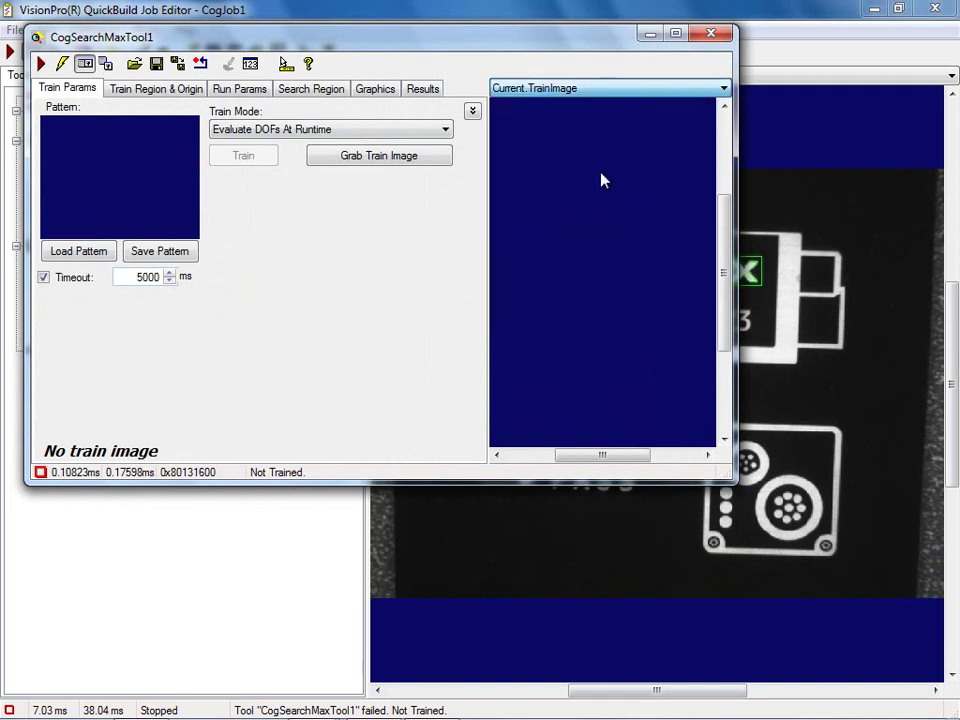
left_click(675, 33)
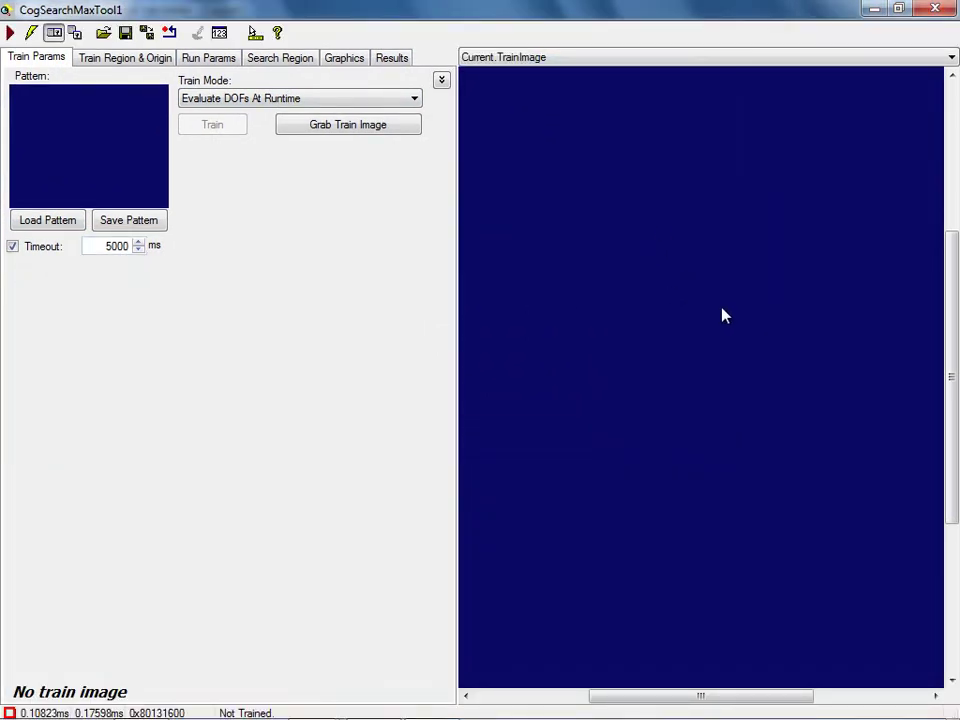
left_click(338, 126)
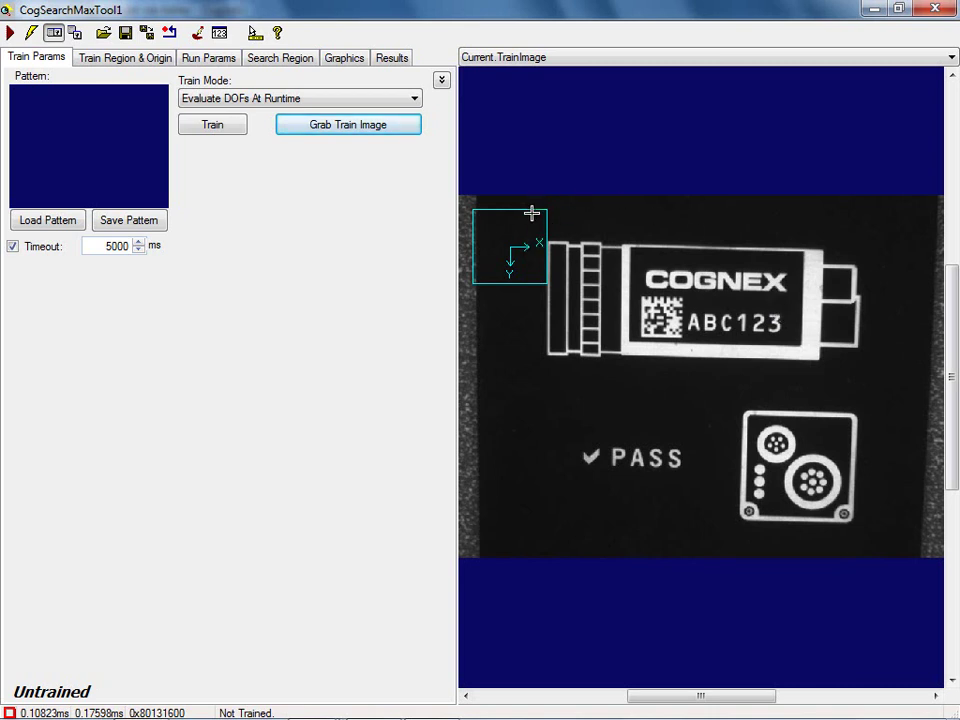
Place the train region and train origin over the lower-left fiducial.
left_click_drag(531, 213, 756, 467)
left_click_drag(512, 255, 750, 511)
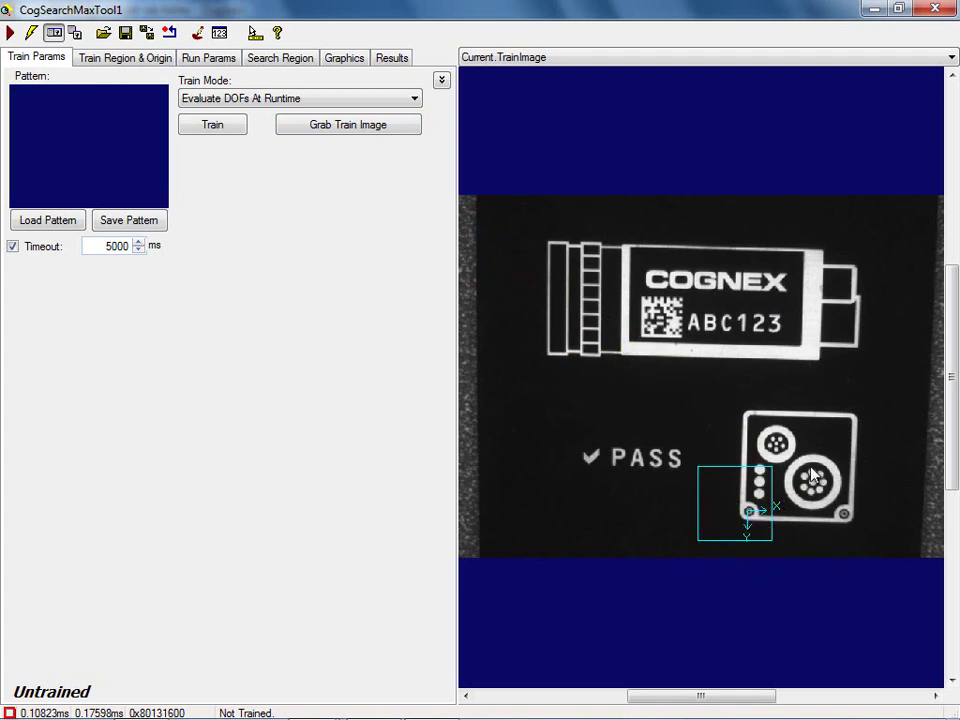
scroll(818, 470, "up", 1)
scroll(818, 470, "up", 1)
scroll(760, 584, "up", 1)
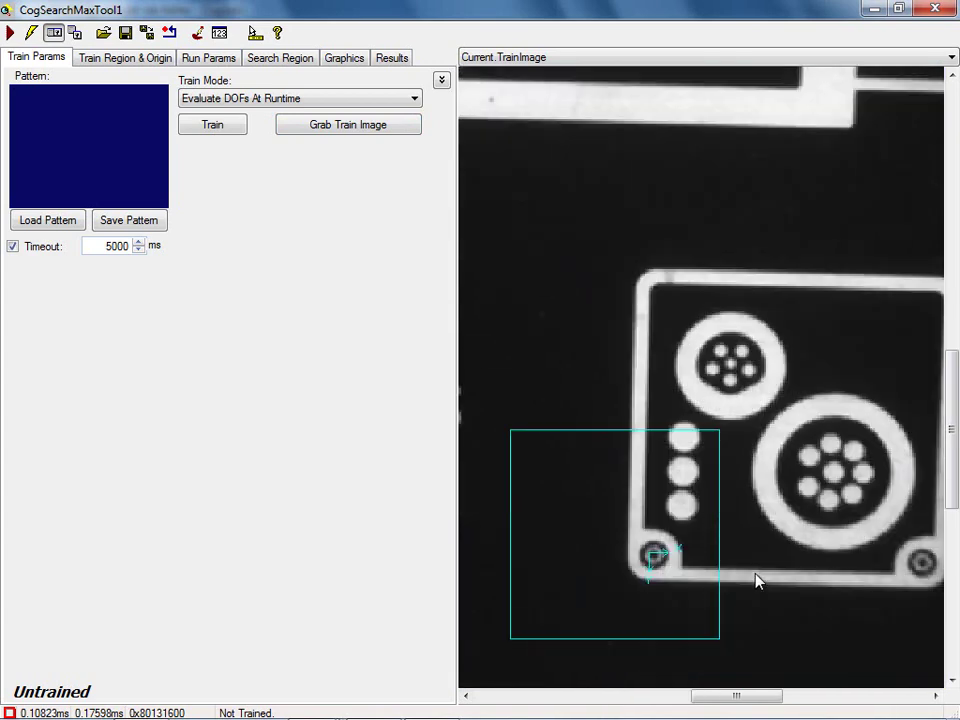
Set the train Region Shape to CogCircle.
left_click(147, 60)
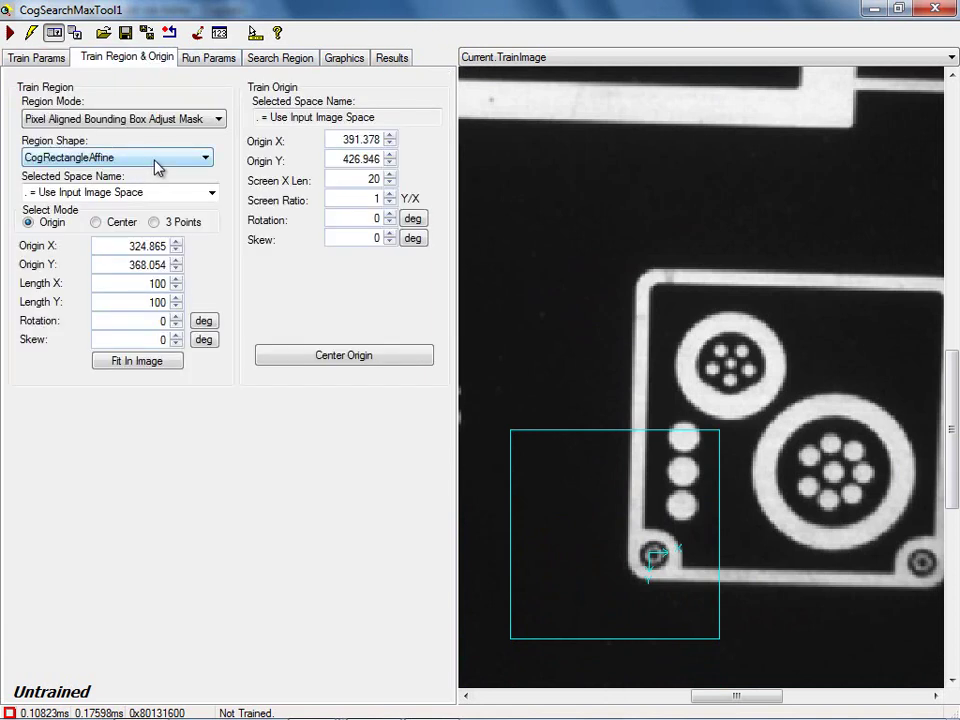
left_click(158, 157)
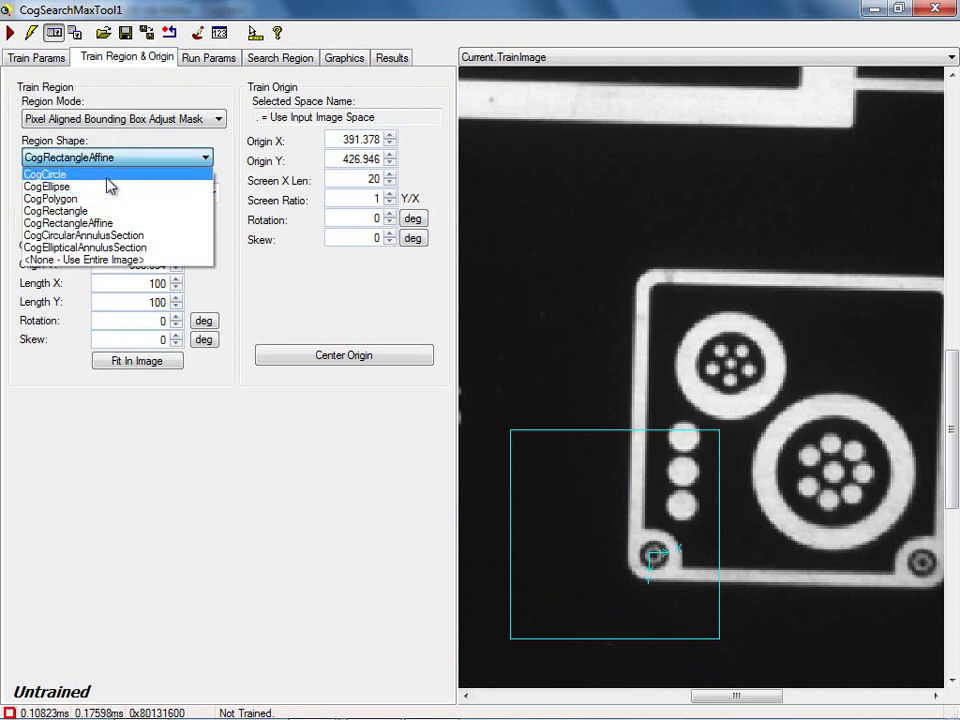
left_click(60, 175)
Fit the circle around the lower-left fiducial at radius 11.3683 and centre the origin on it.
left_click(718, 545)
left_click_drag(720, 538, 662, 540)
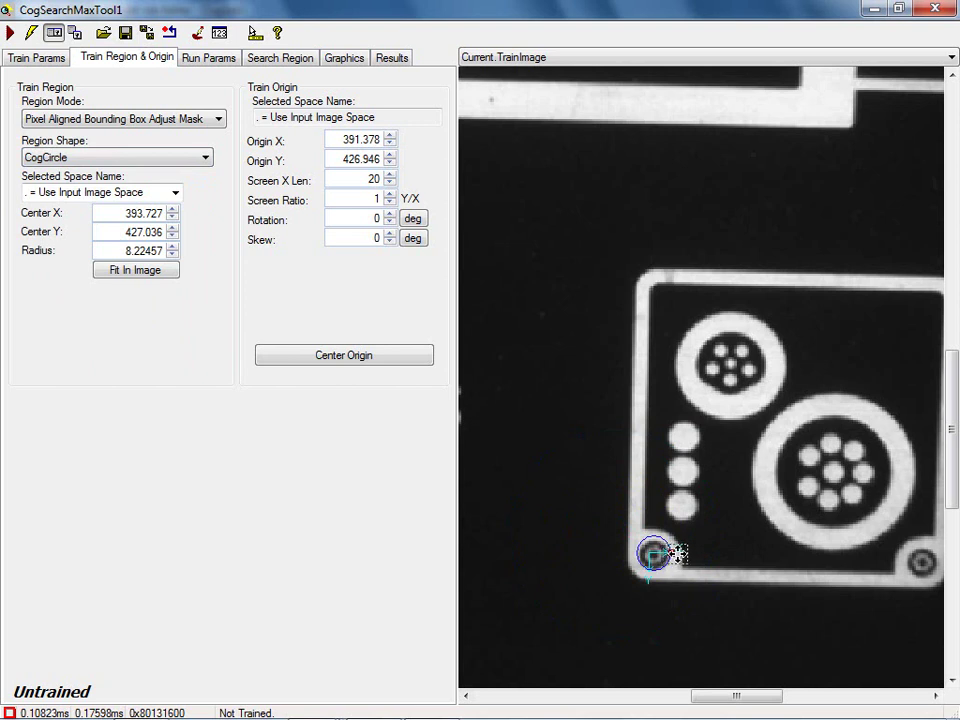
left_click_drag(676, 554, 680, 553)
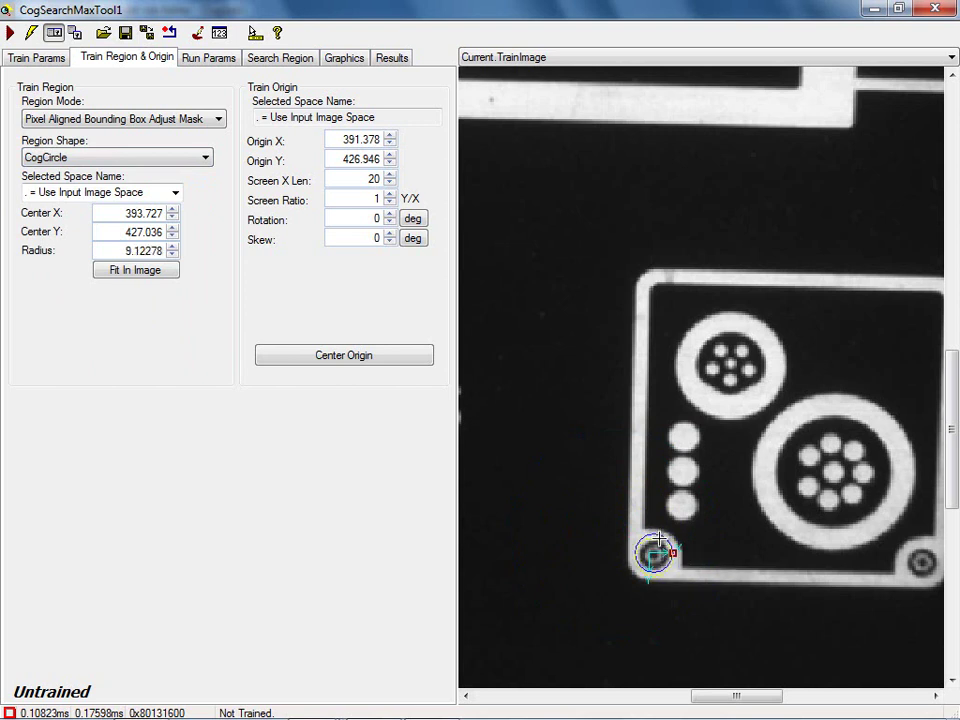
left_click_drag(660, 540, 661, 543)
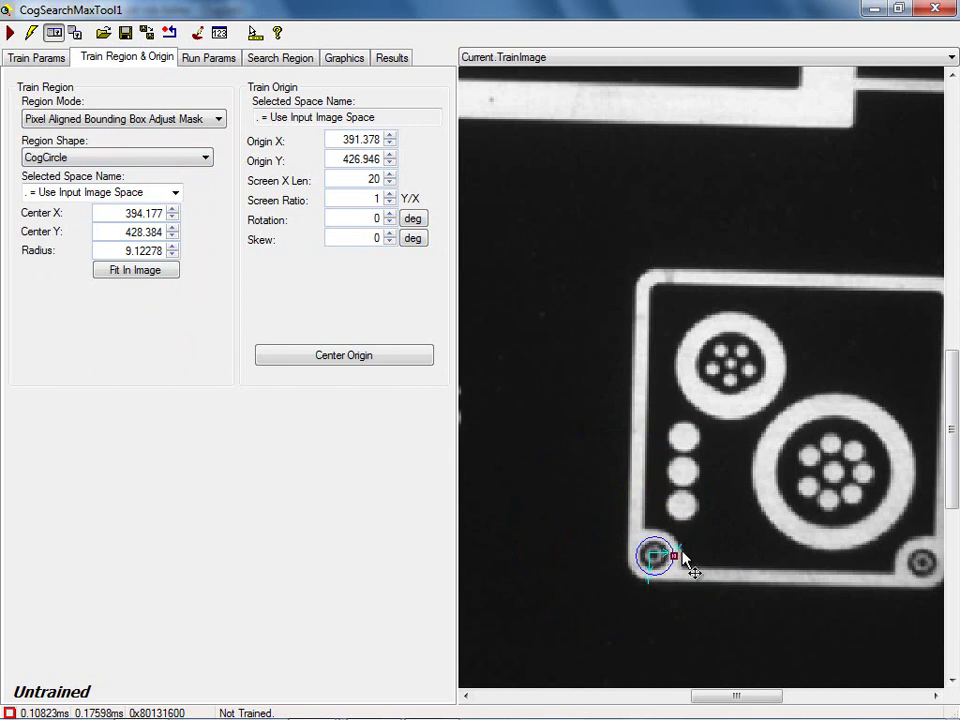
left_click_drag(677, 553, 681, 555)
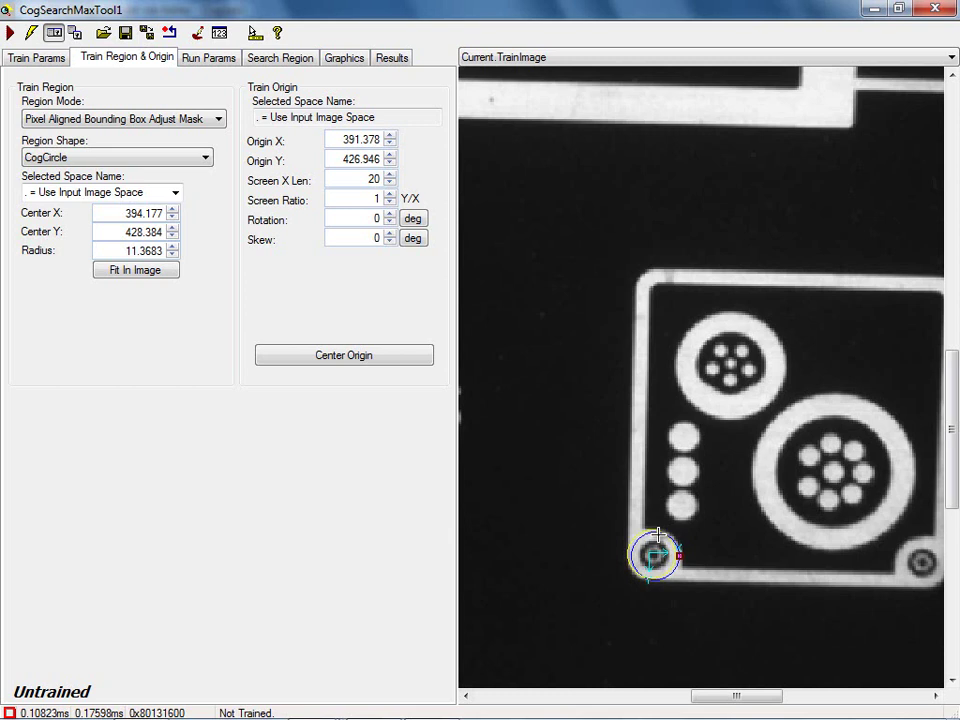
left_click_drag(658, 535, 654, 533)
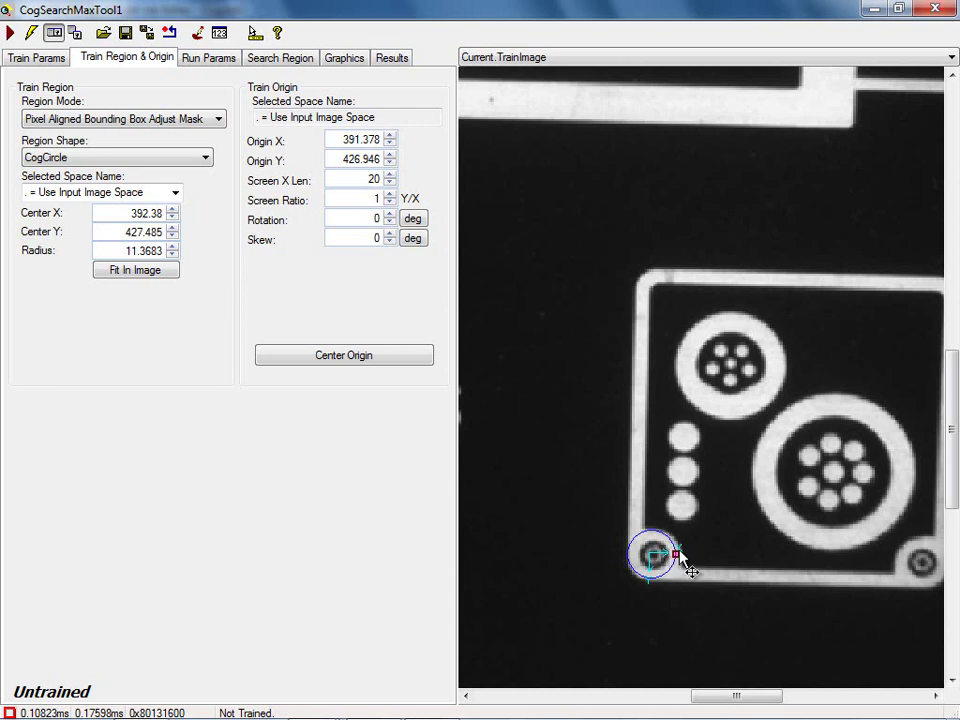
left_click(330, 358)
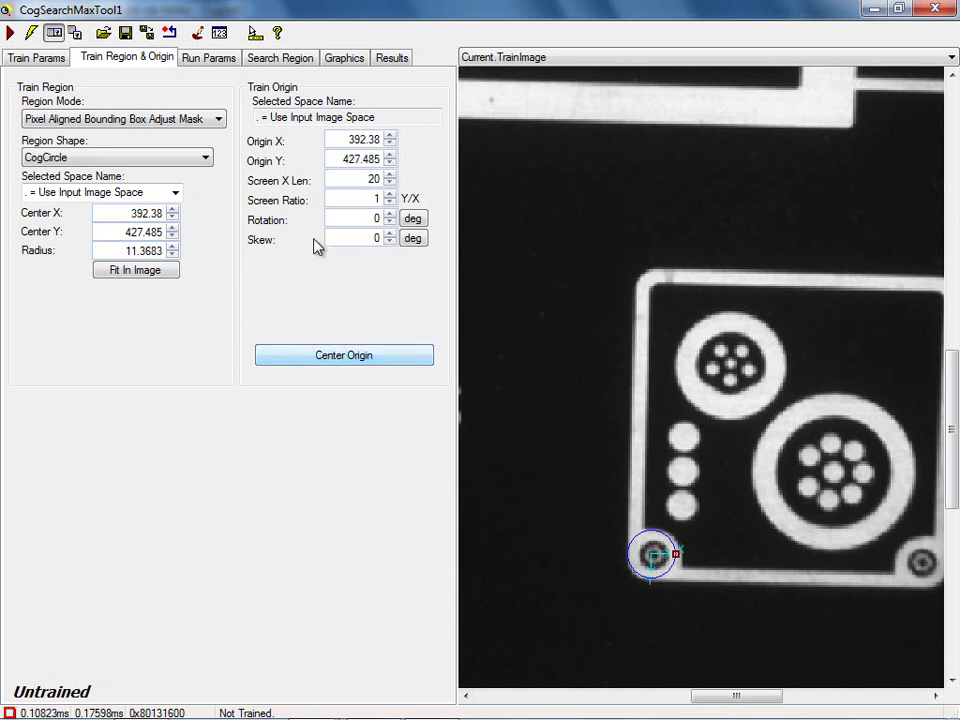
Train the pattern from the circle region, leaving advanced Compression Mode at None.
left_click(37, 58)
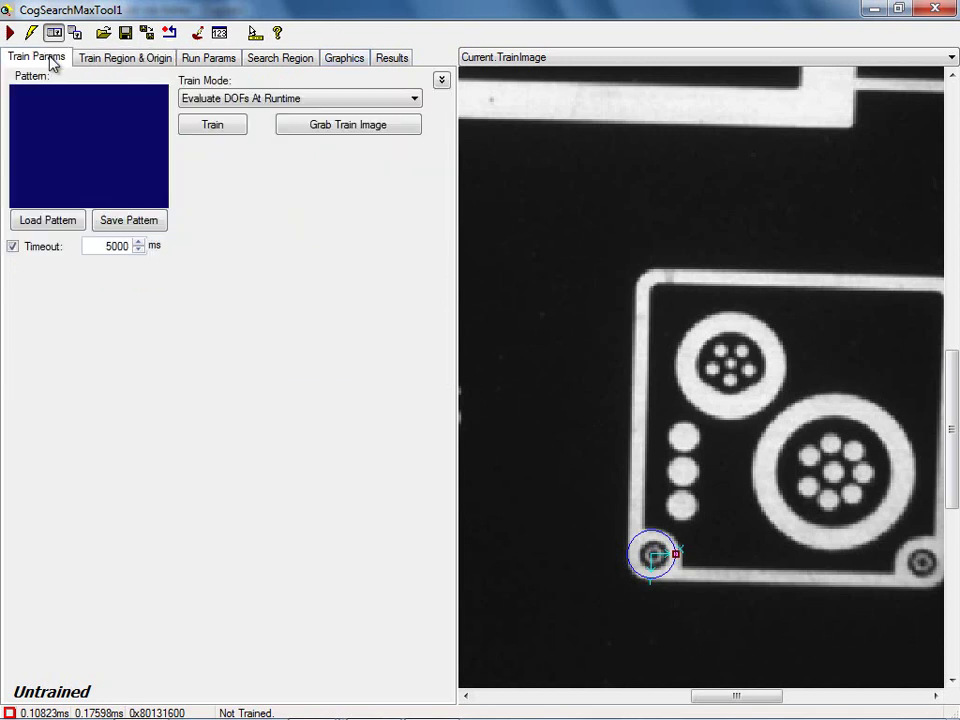
left_click(224, 129)
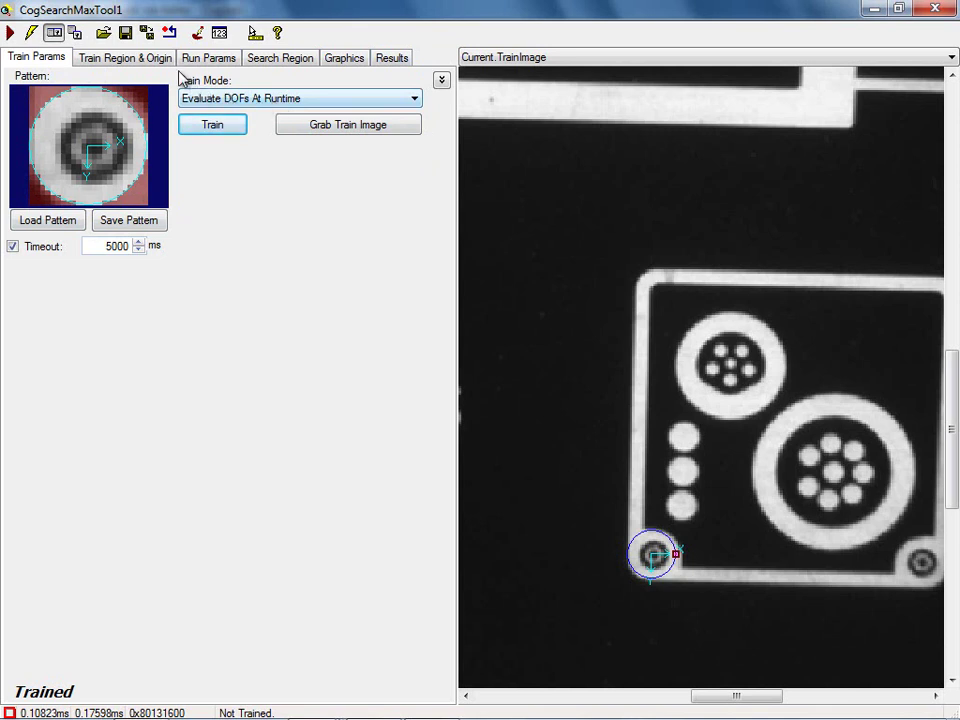
left_click(441, 80)
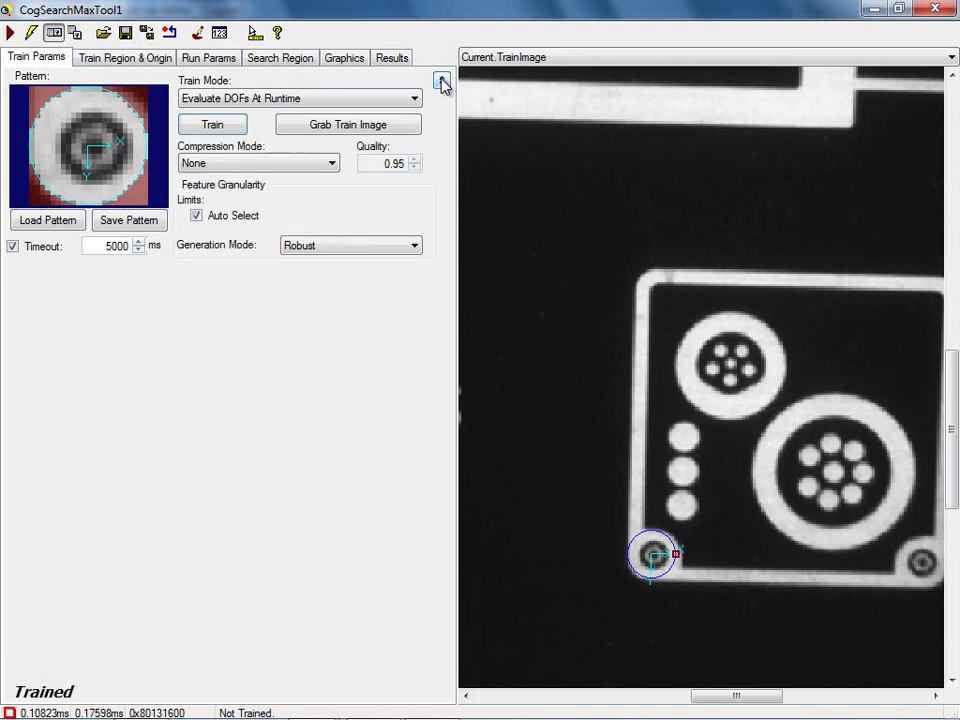
left_click(334, 165)
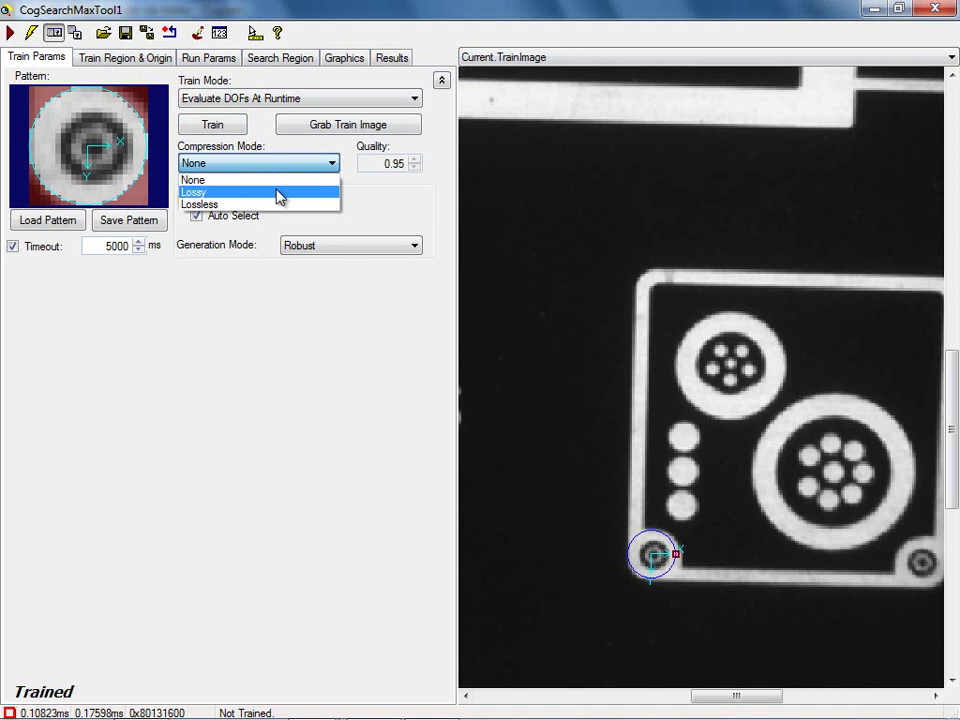
left_click(346, 197)
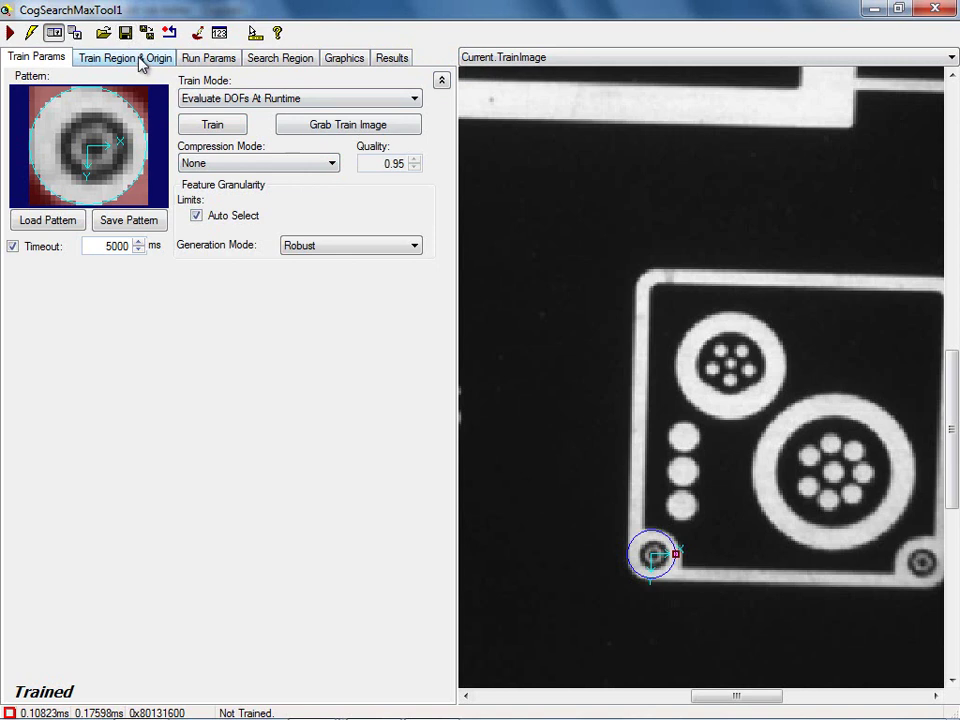
Raise Max no. to find on the Run Params tab from 1 to 2.
left_click(172, 60)
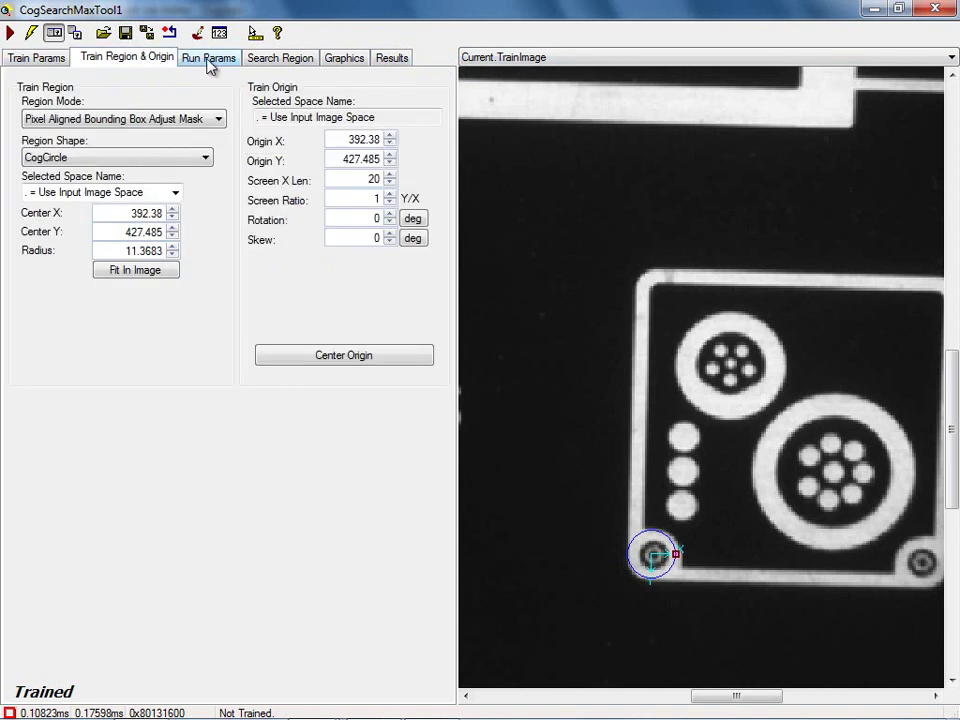
left_click(210, 60)
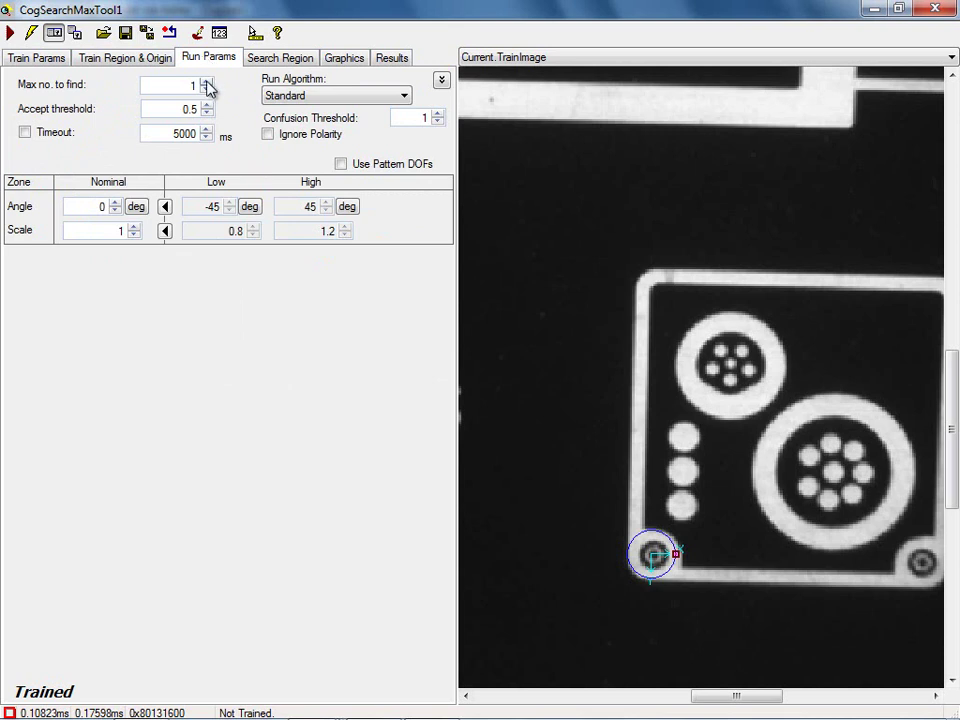
left_click(207, 83)
Display Current.InputImage on the Search Region tab.
left_click(304, 64)
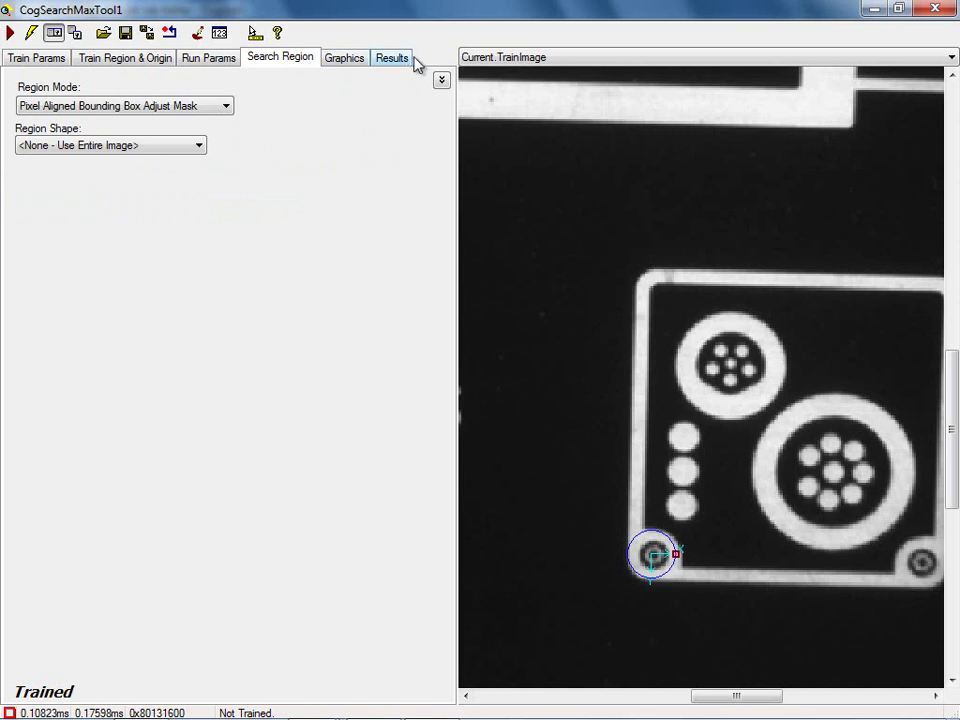
right_click(560, 162)
left_click(583, 59)
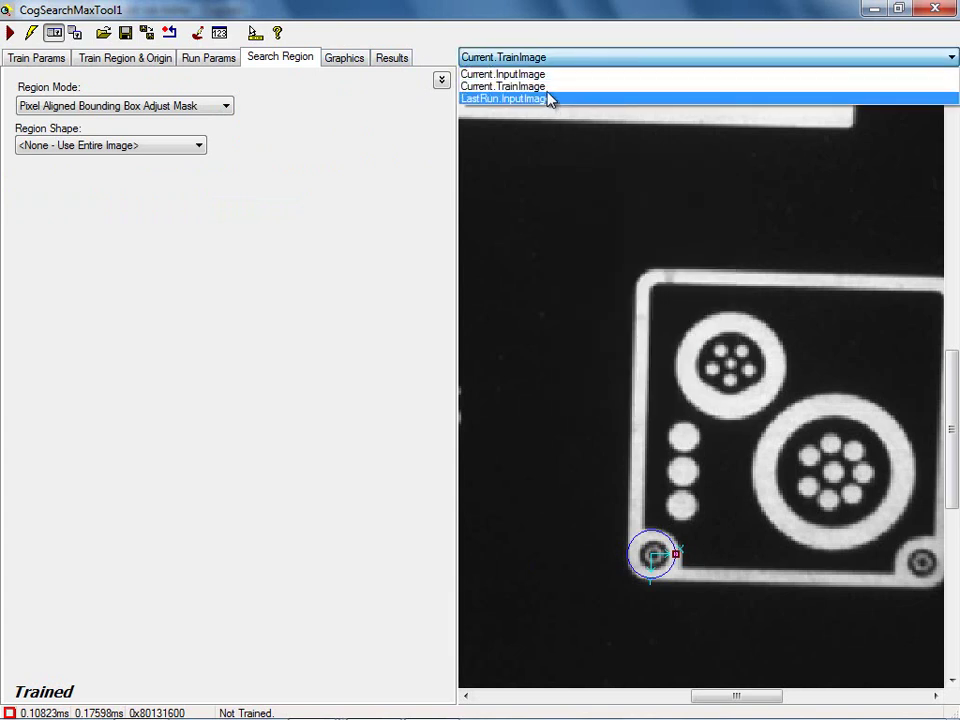
left_click(546, 74)
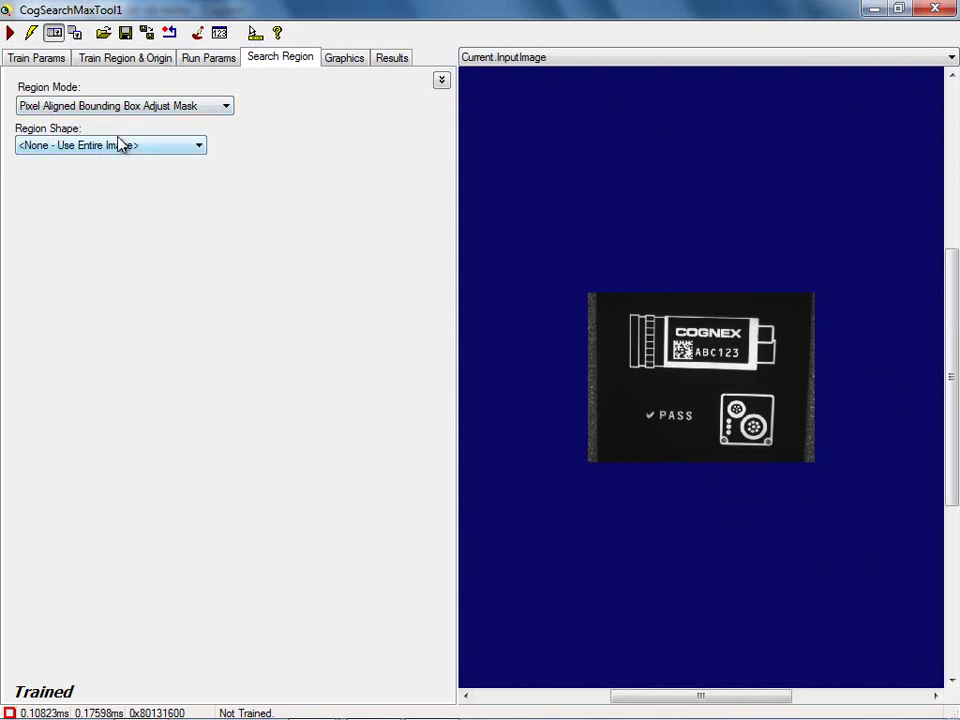
Try a CogRectangle search region, revert Region Shape to None, and show the Graphics options.
left_click(194, 148)
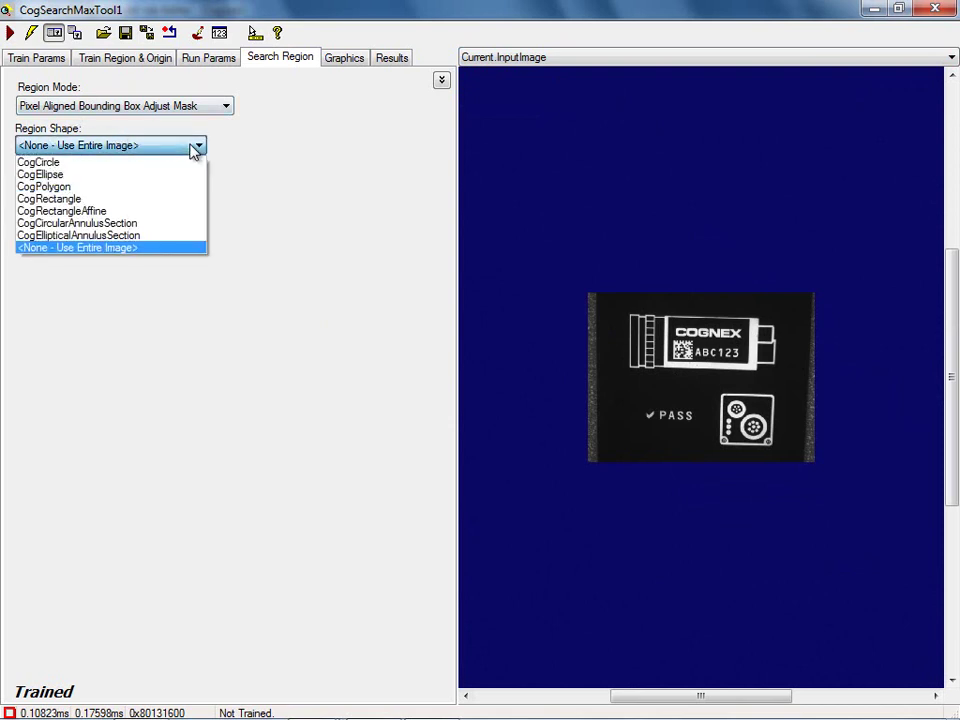
left_click(115, 200)
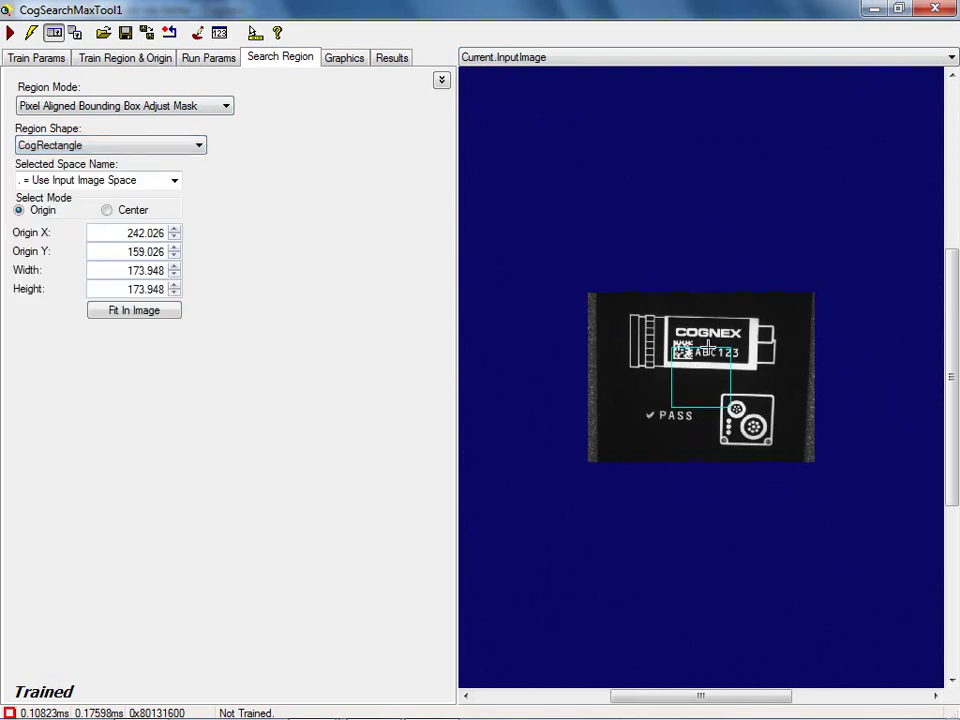
left_click_drag(706, 348, 678, 372)
left_click_drag(718, 428, 793, 454)
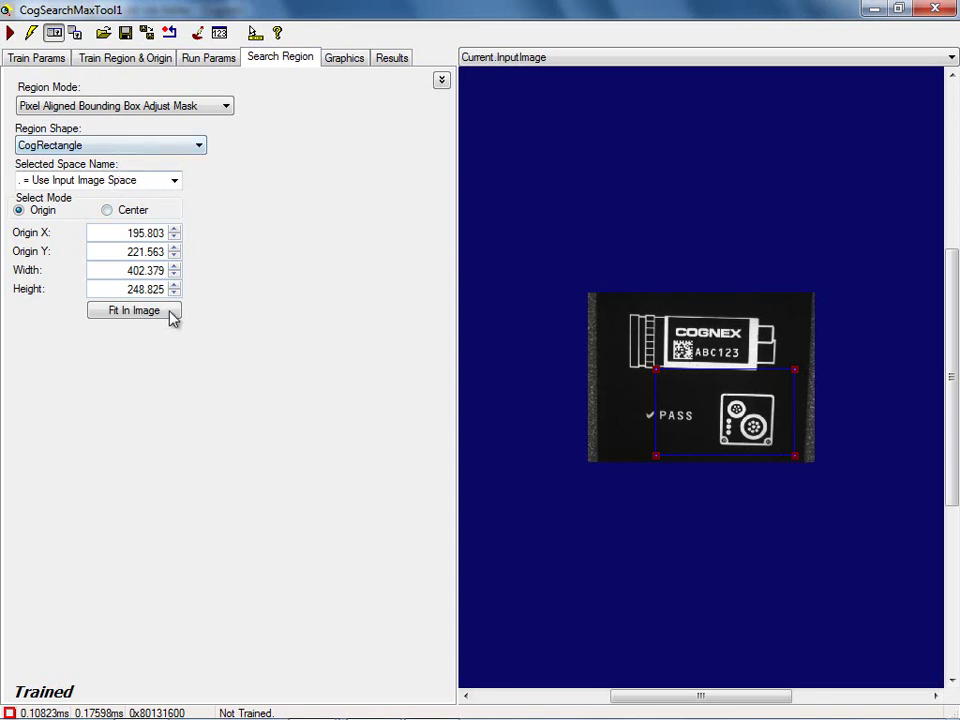
left_click(203, 146)
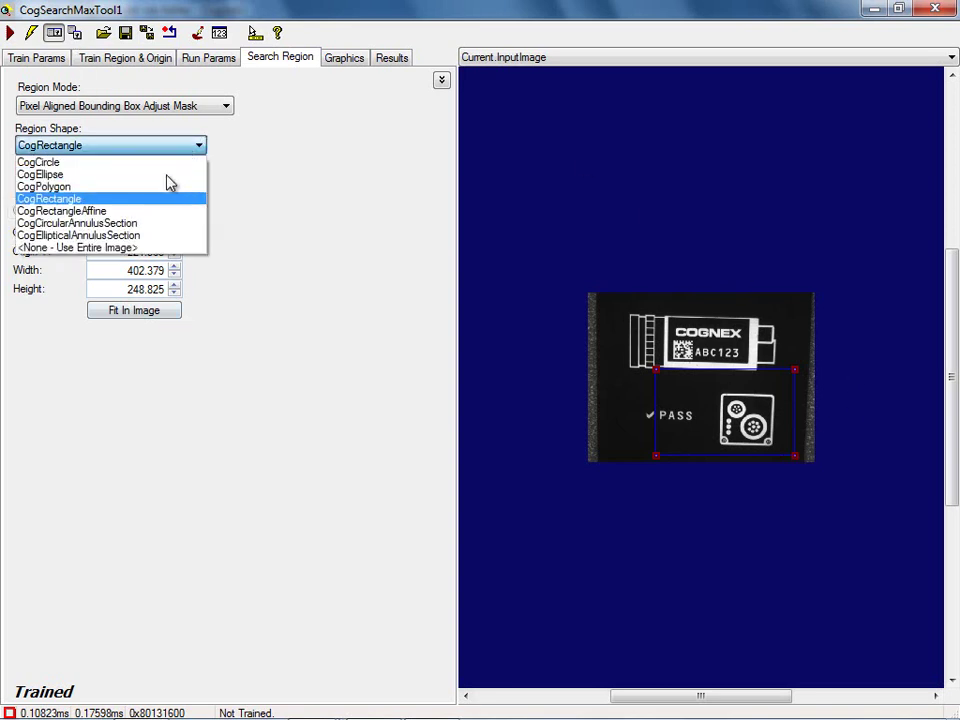
left_click(150, 247)
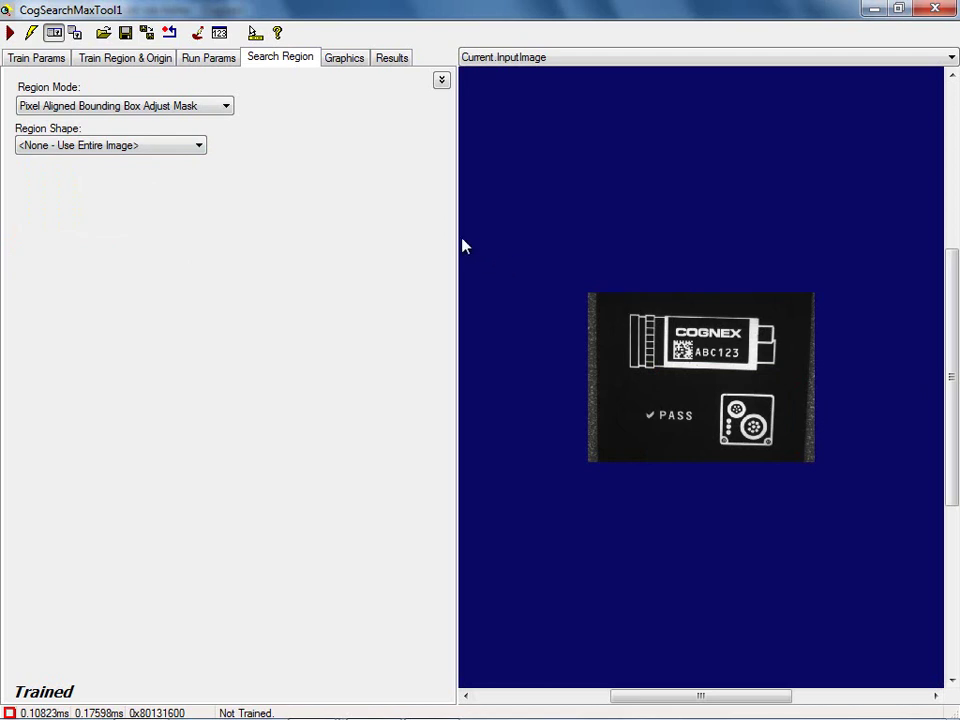
left_click(346, 60)
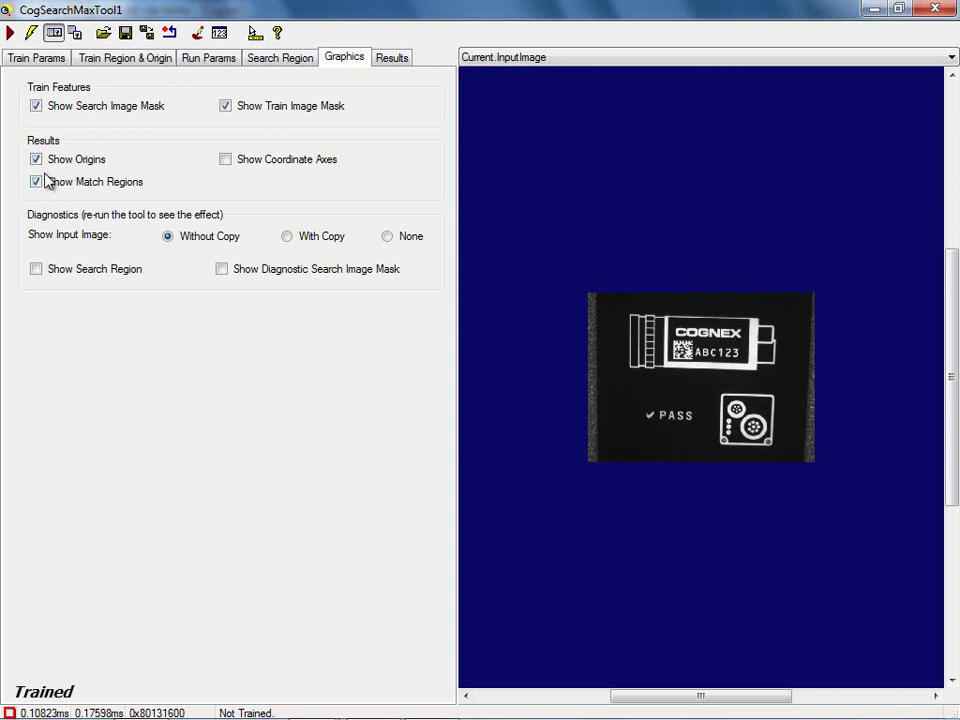
Run the search tool and display LastRun.InputImage.
left_click(12, 33)
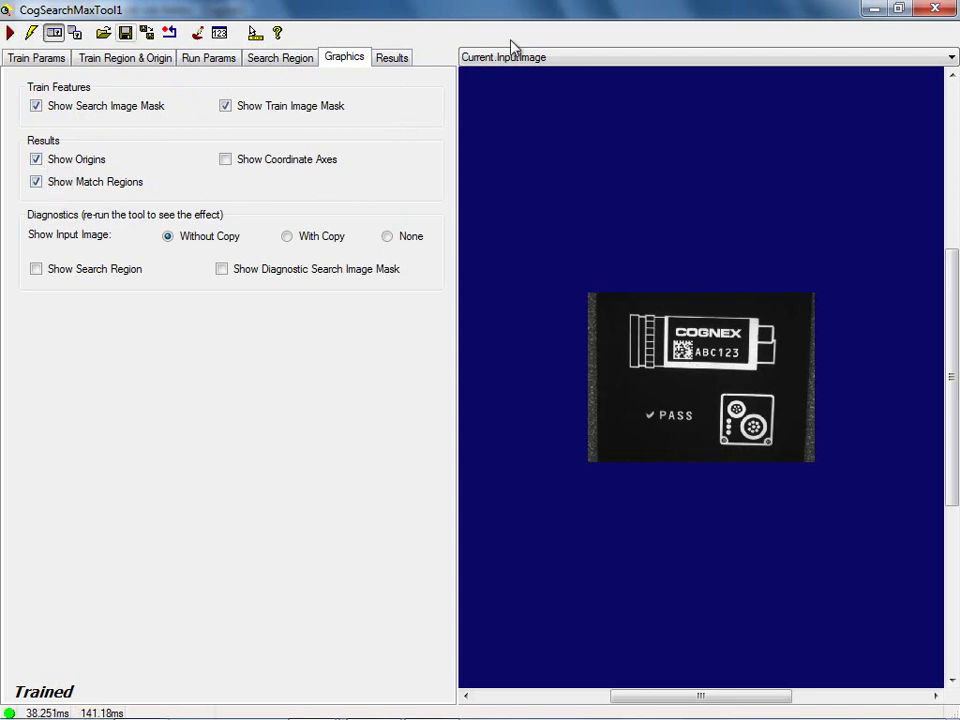
left_click(610, 58)
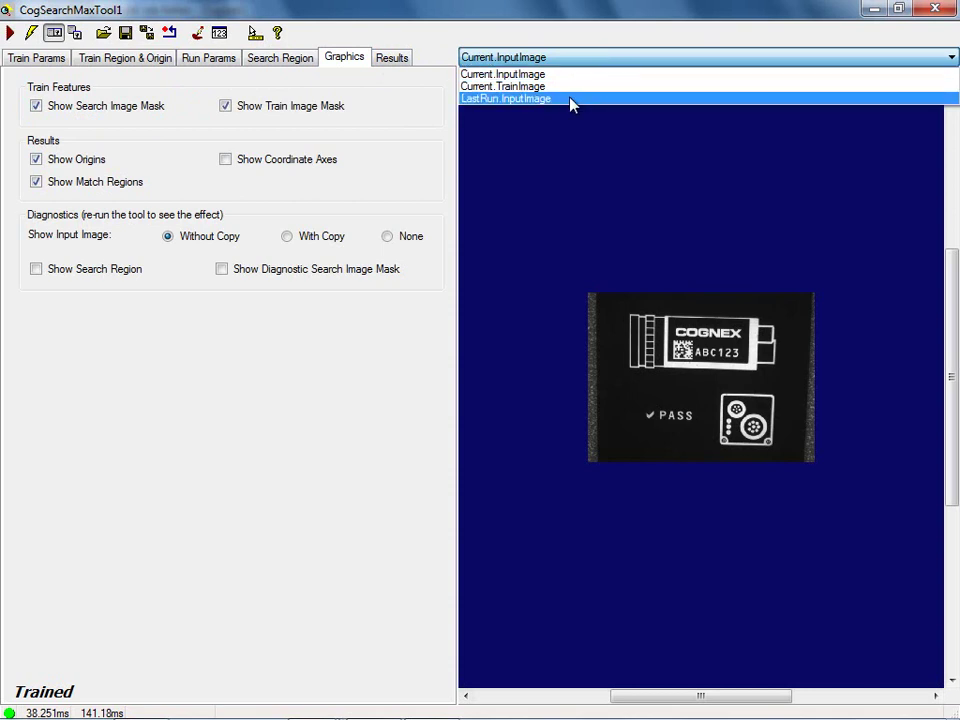
left_click(552, 99)
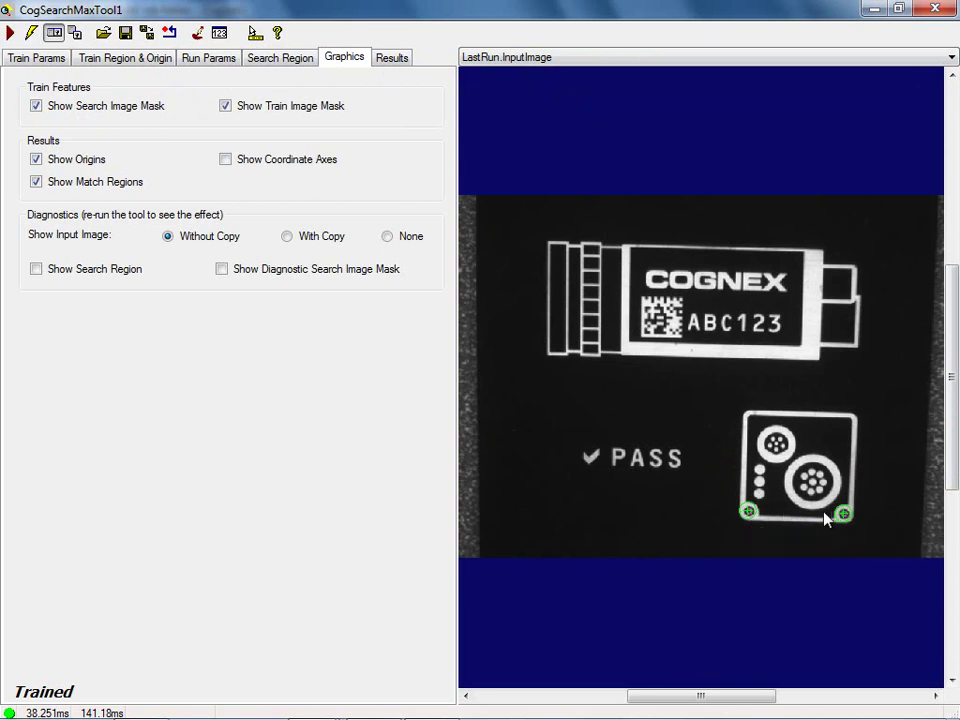
Review matches 0 and 1, scoring 1.000 and 0.890, in Results, then restore the window.
left_click(391, 57)
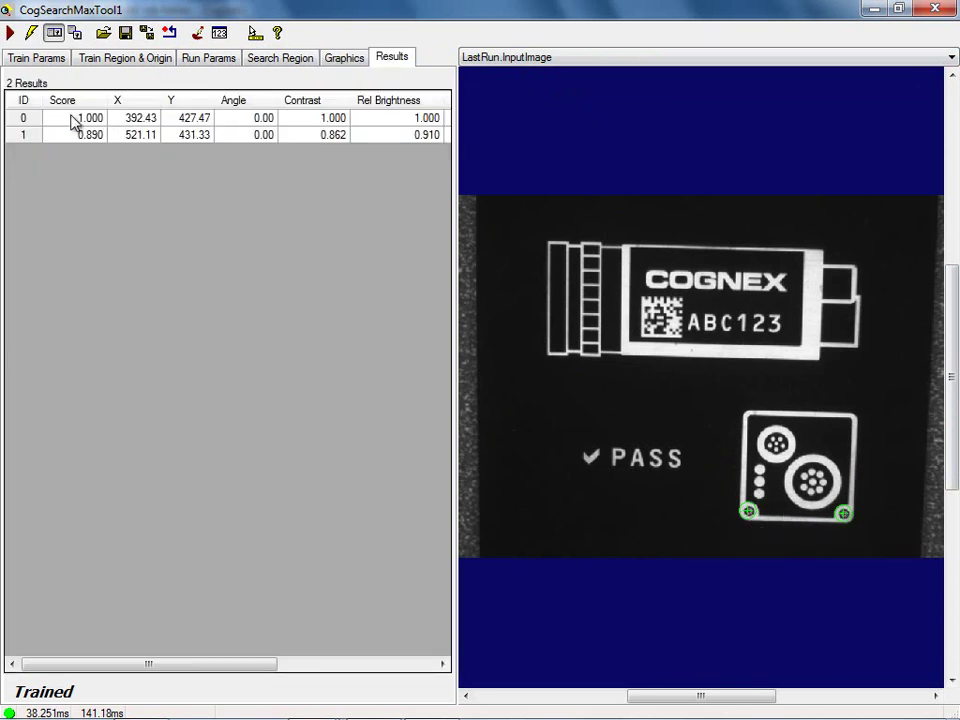
left_click(32, 120)
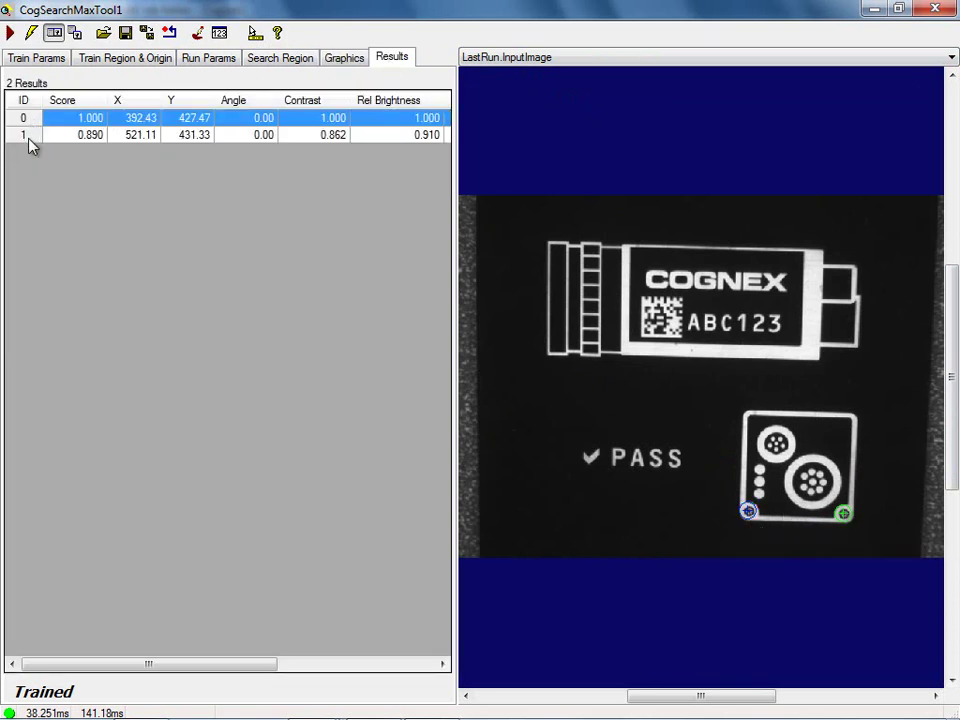
left_click(30, 138)
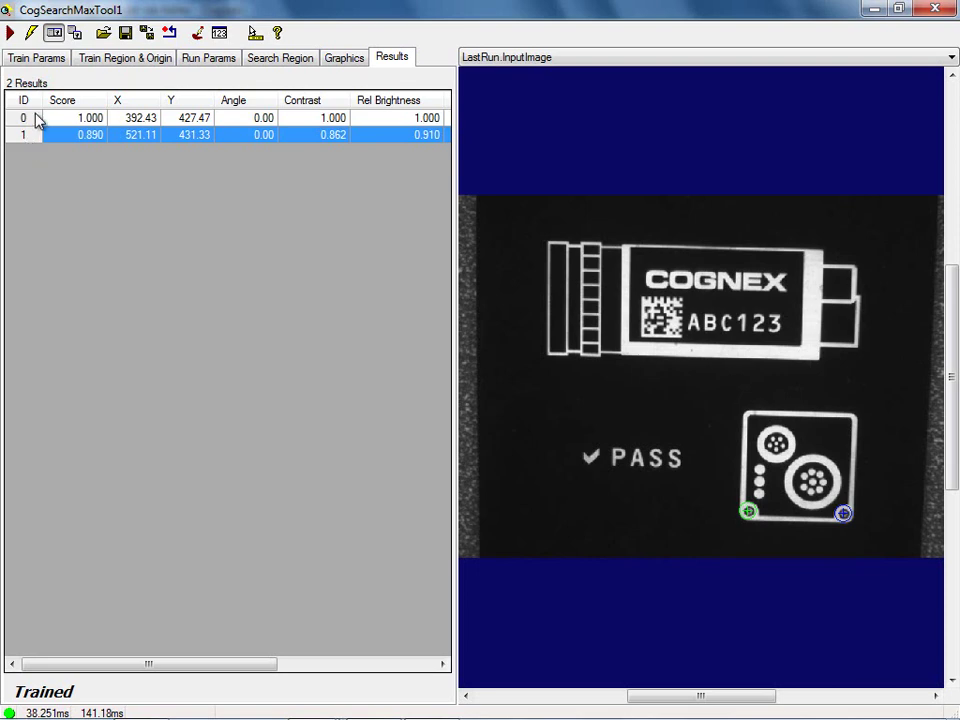
left_click(34, 117)
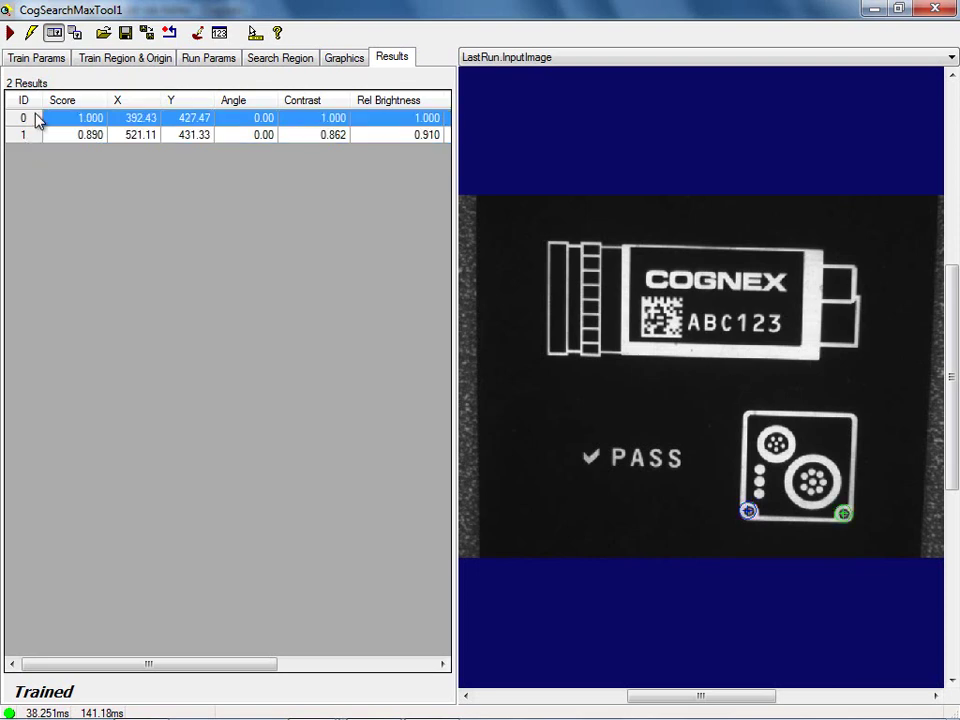
left_click(898, 8)
Run the job continuously so both fiducials are found, then return to the Search Region tab.
left_click_drag(418, 40, 248, 333)
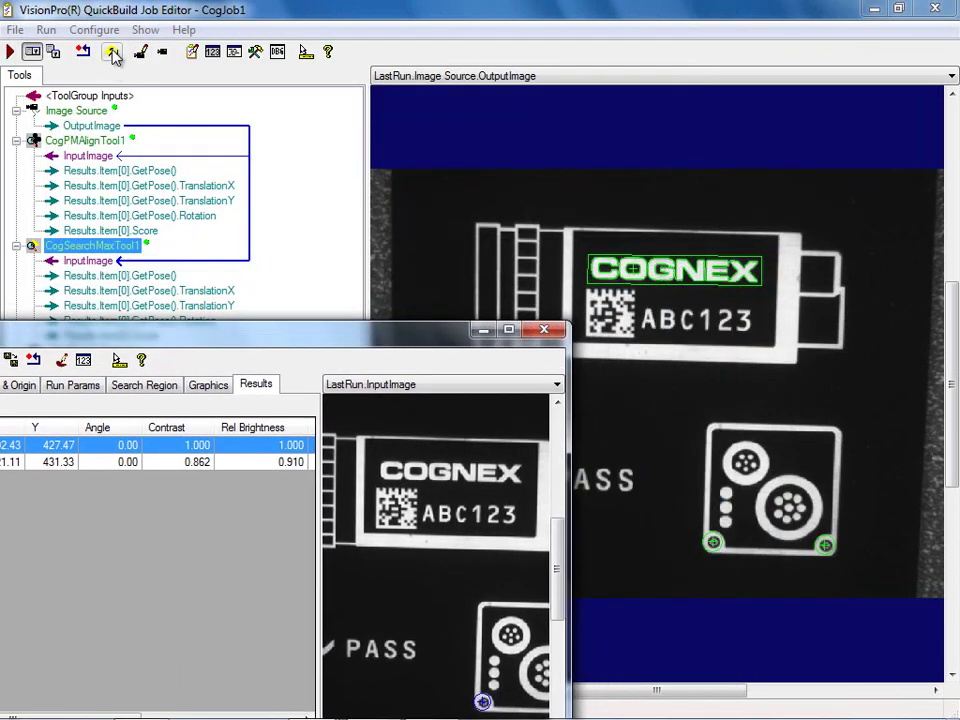
left_click(112, 51)
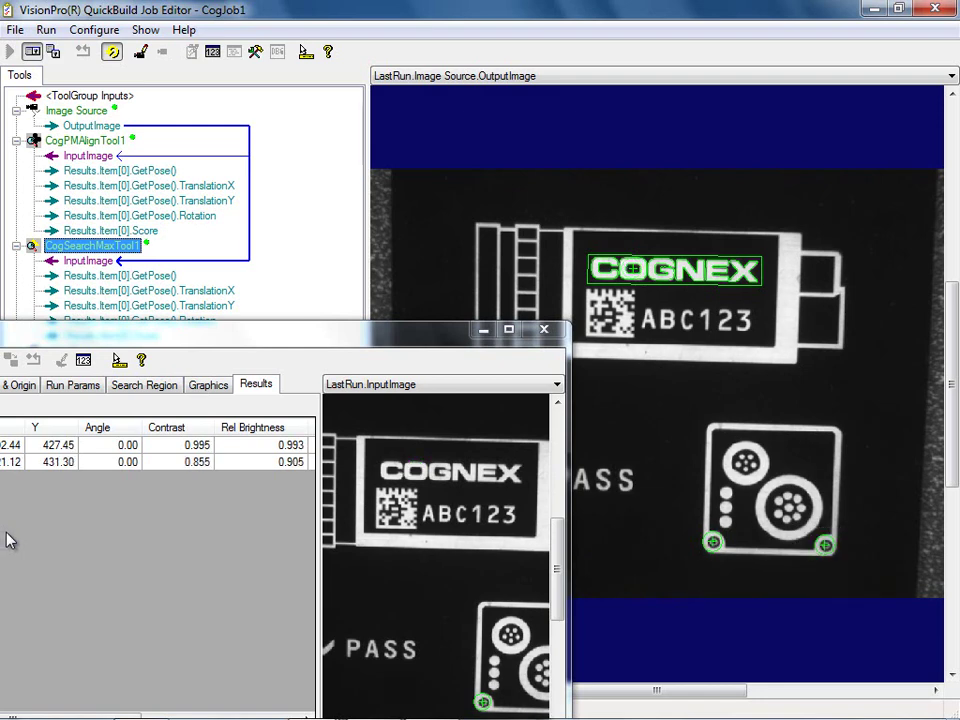
left_click_drag(427, 337, 489, 95)
left_click_drag(630, 527, 824, 530)
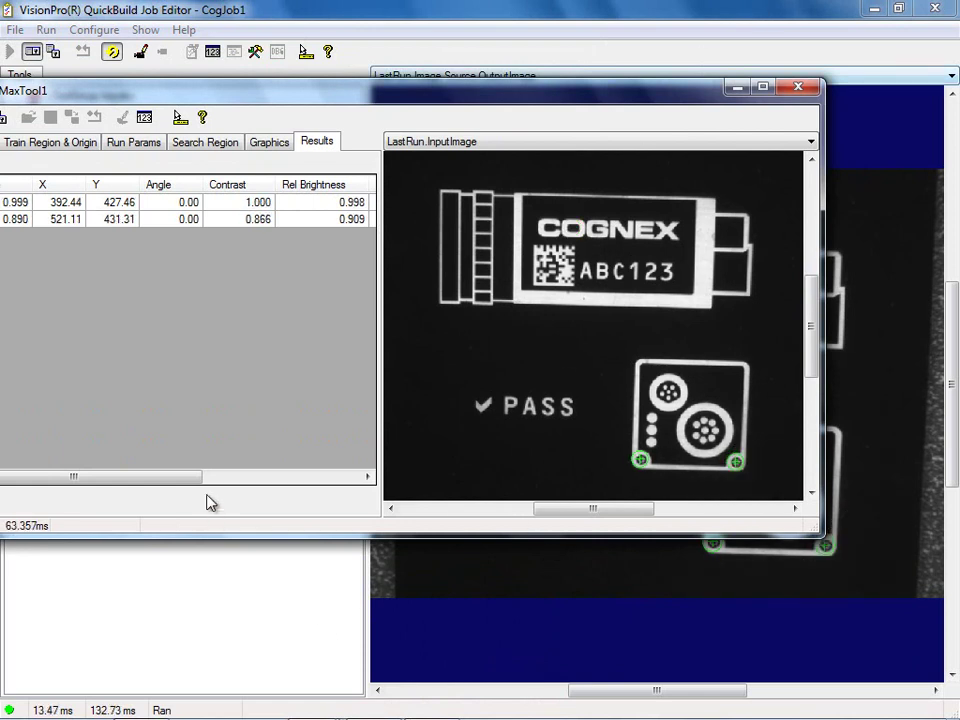
left_click_drag(244, 104, 277, 72)
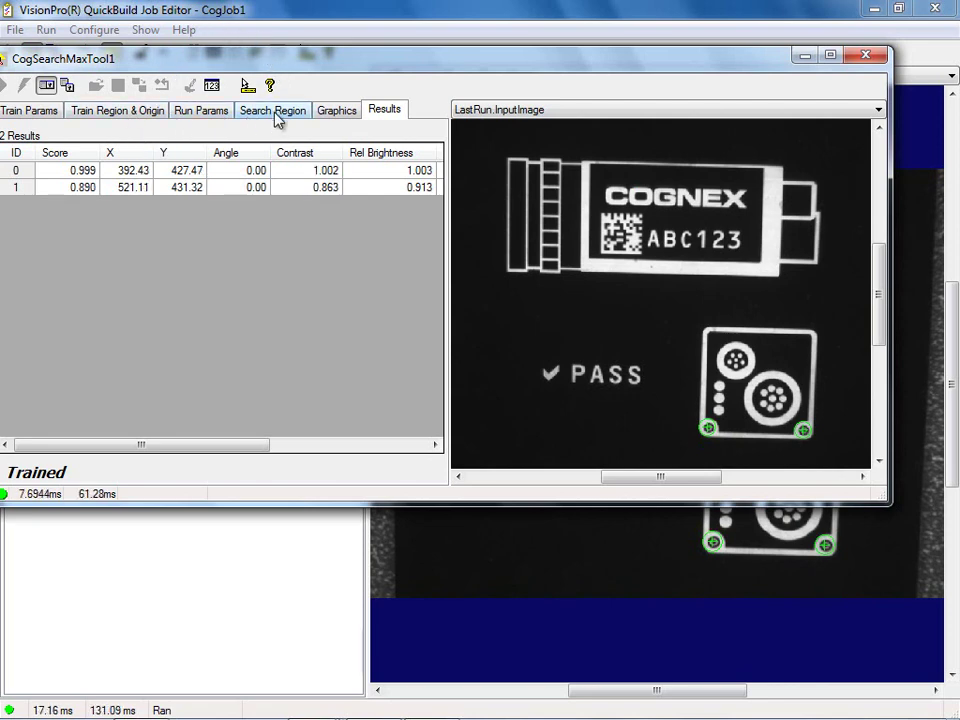
left_click(275, 110)
left_click_drag(204, 58, 229, 146)
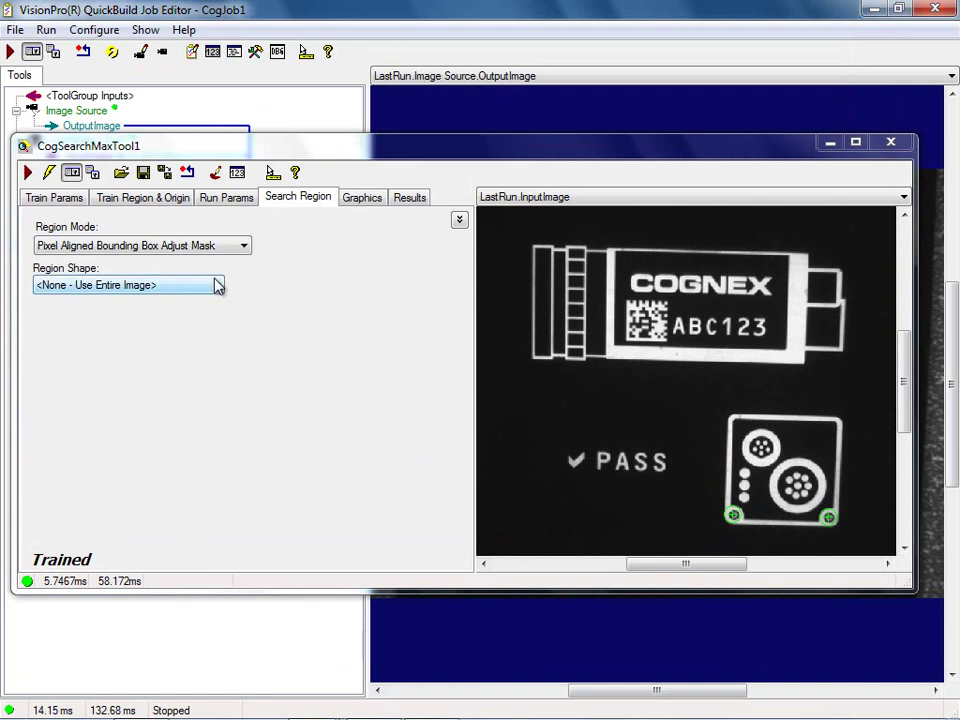
Set a 426.85 × 243.387 CogRectangle search region covering the PASS mark and both fiducials.
left_click(128, 285)
left_click(165, 340)
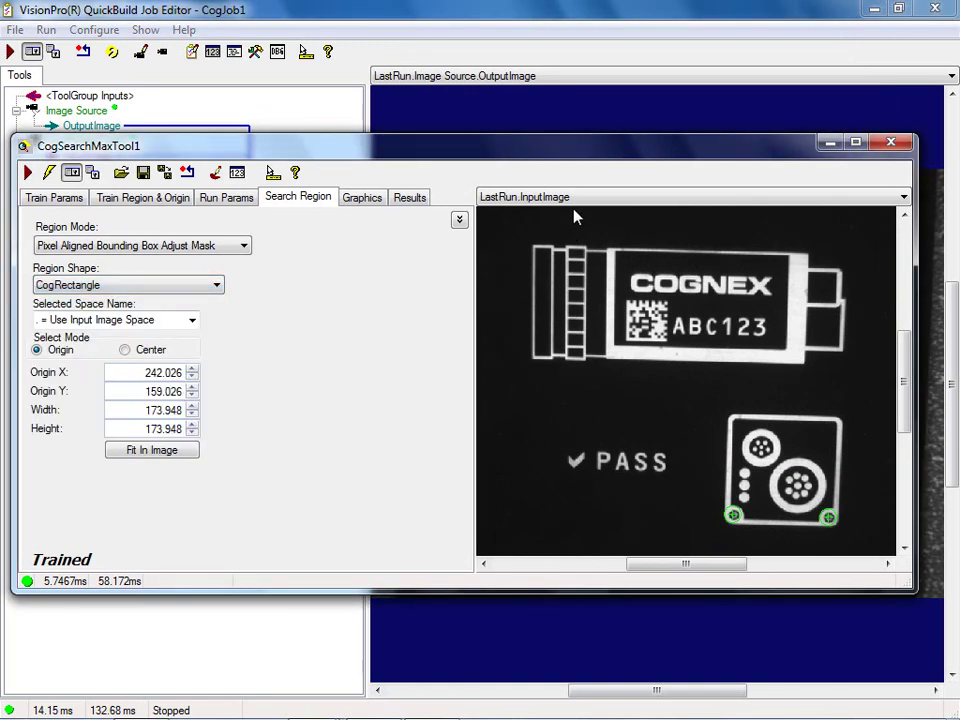
left_click(578, 198)
left_click(508, 211)
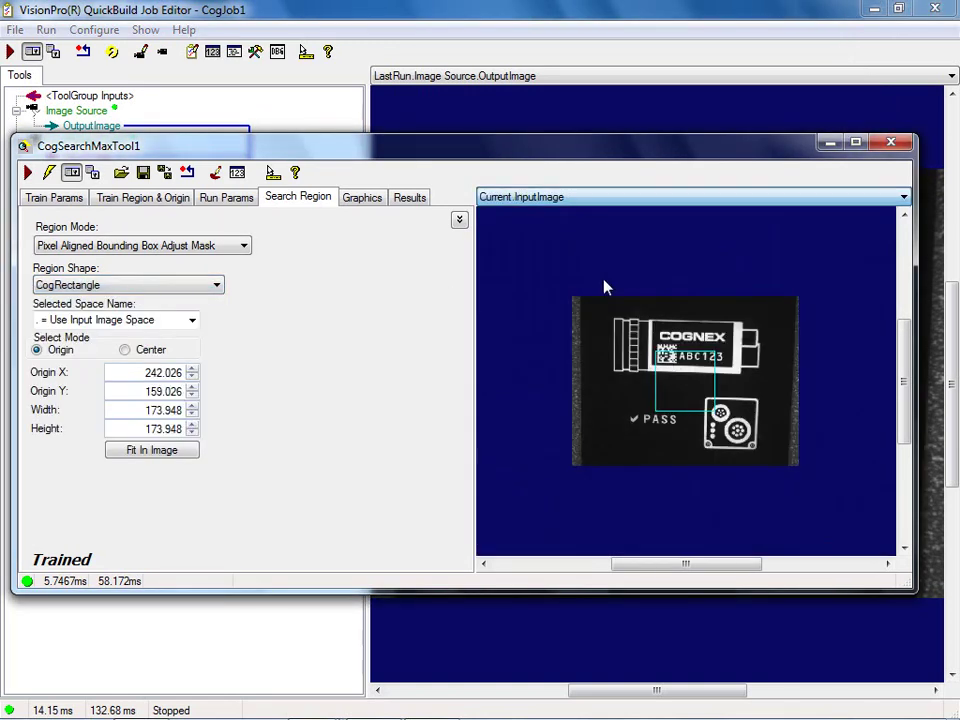
left_click_drag(699, 354, 691, 385)
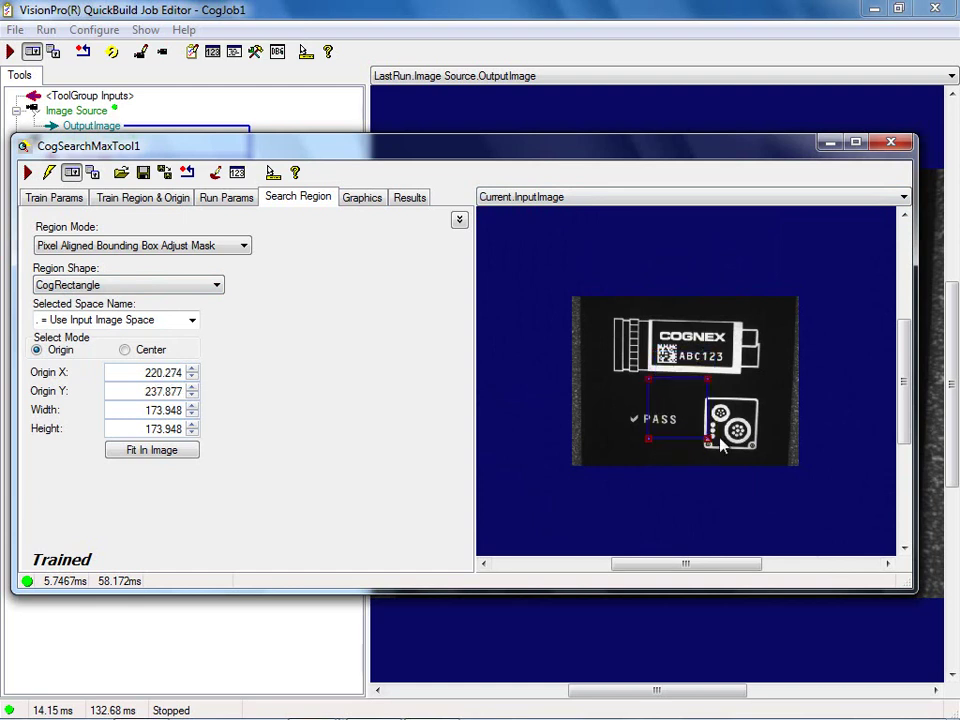
left_click_drag(708, 440, 795, 462)
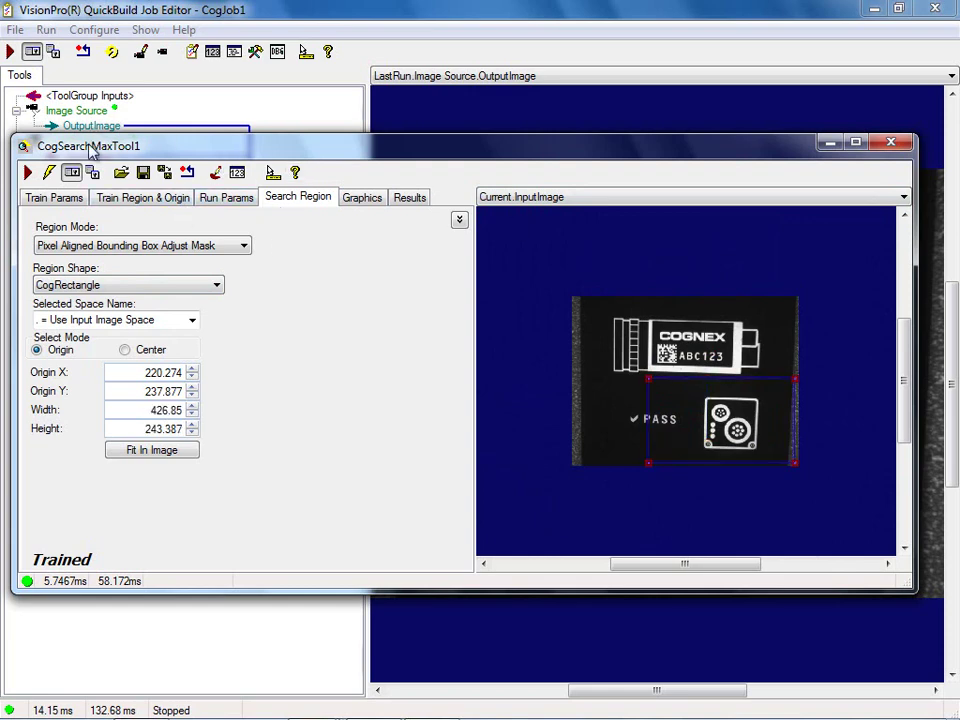
left_click_drag(345, 150, 345, 232)
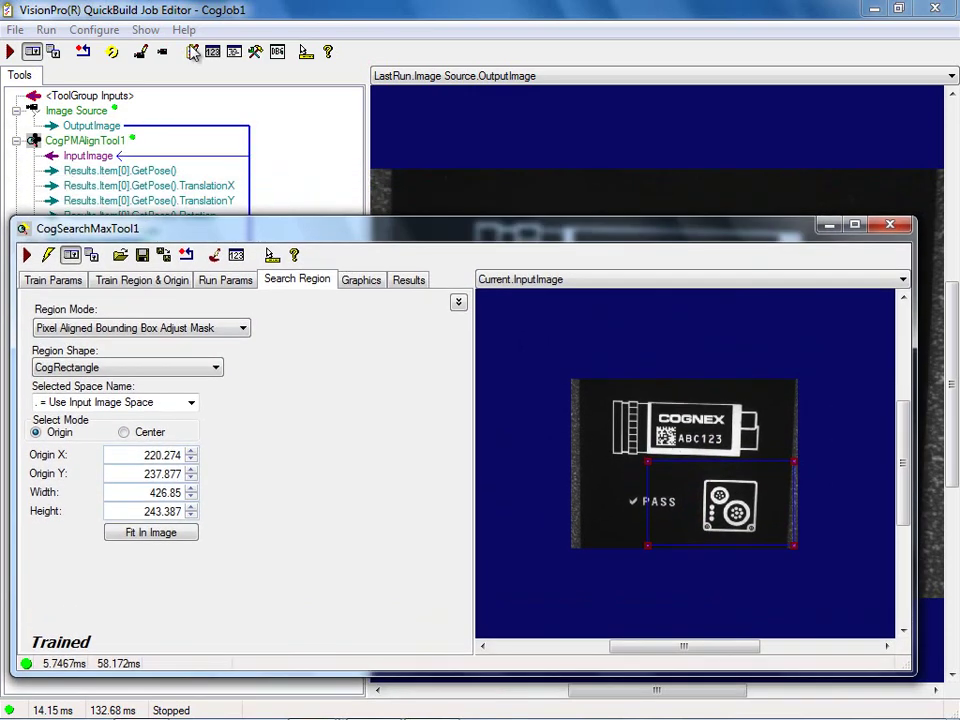
Run live and view the two matches, scoring 1.000 and 0.888, on LastRun.InputImage.
left_click(112, 52)
left_click(552, 280)
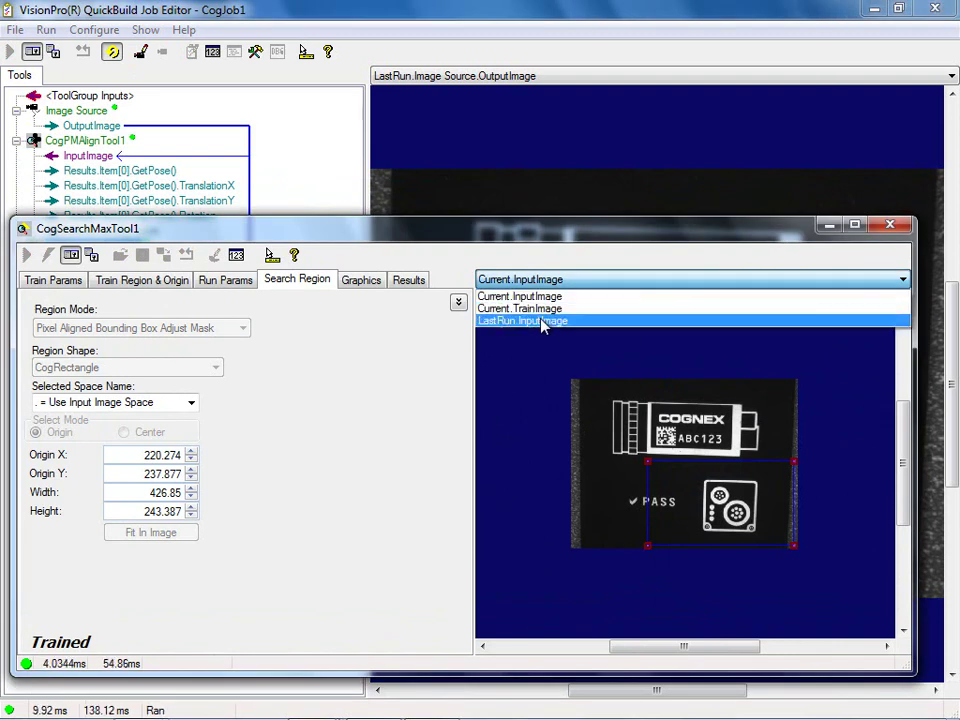
left_click(543, 321)
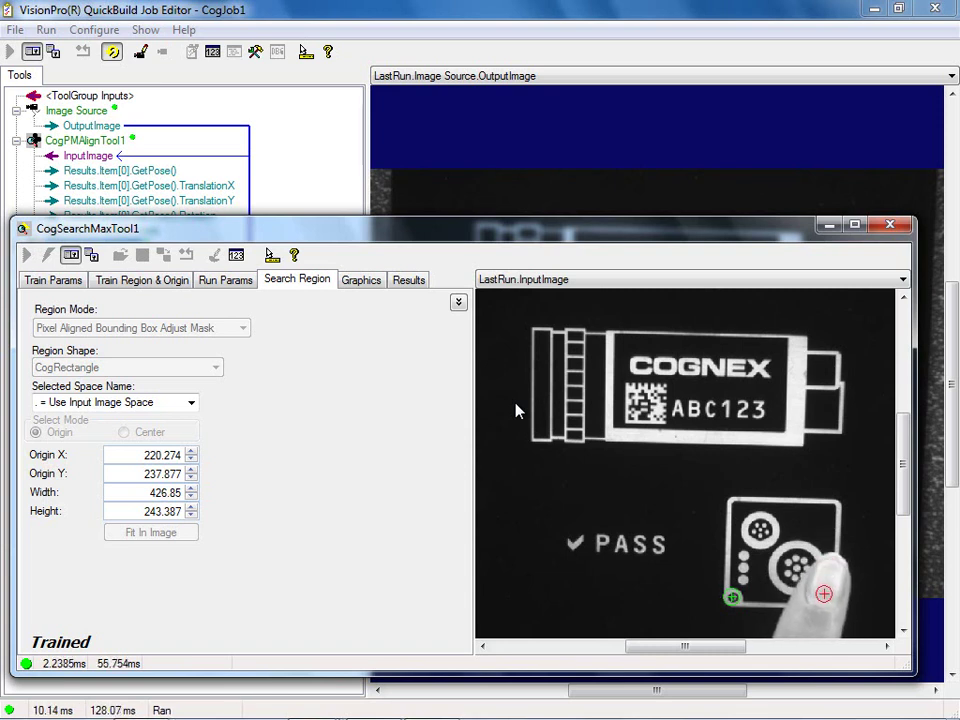
left_click(423, 281)
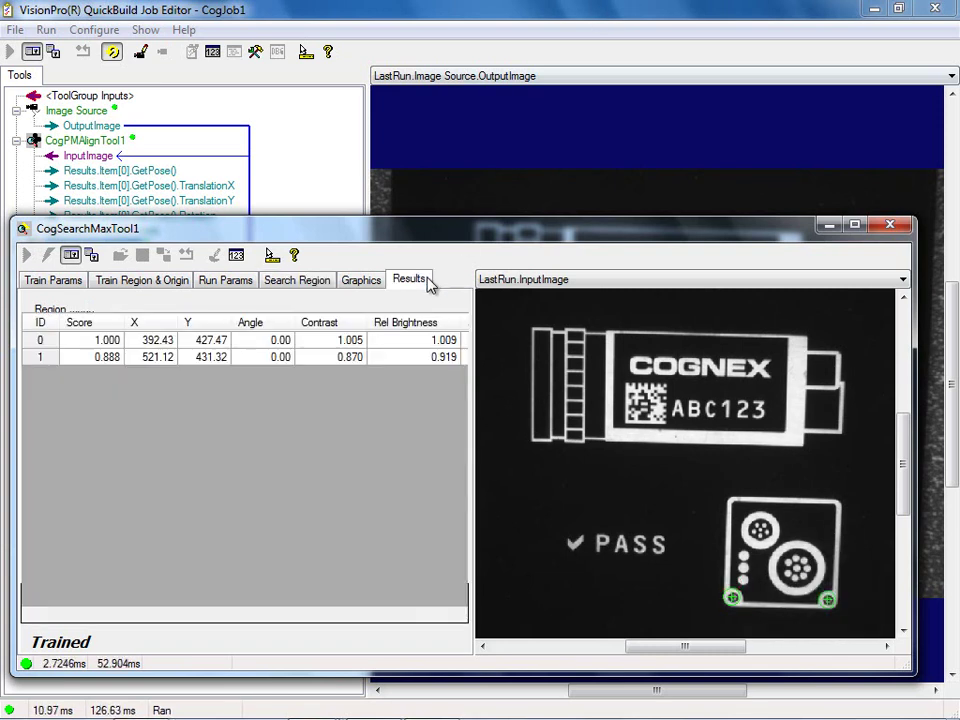